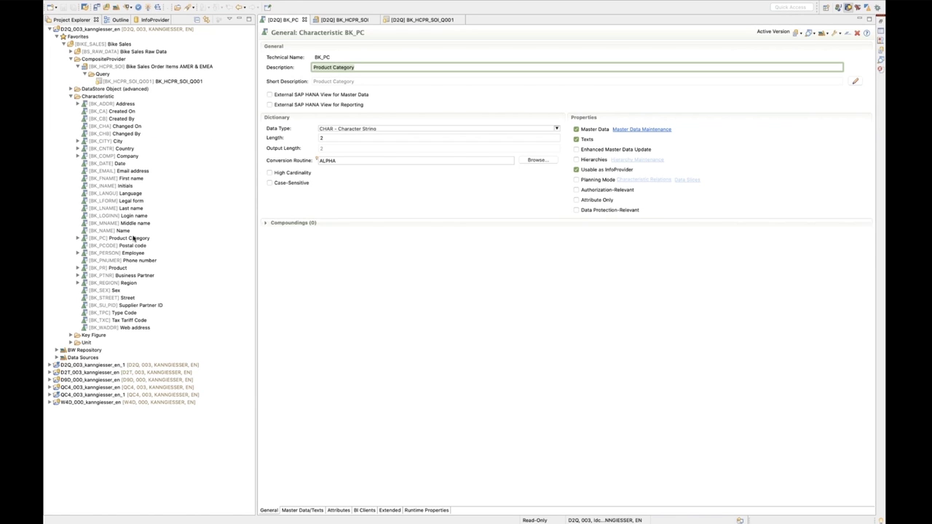
# Open characteristic BK_PR (Product), glance at SAP GUI and Chrome, then return to Eclipse.
pyautogui.click(119, 269)
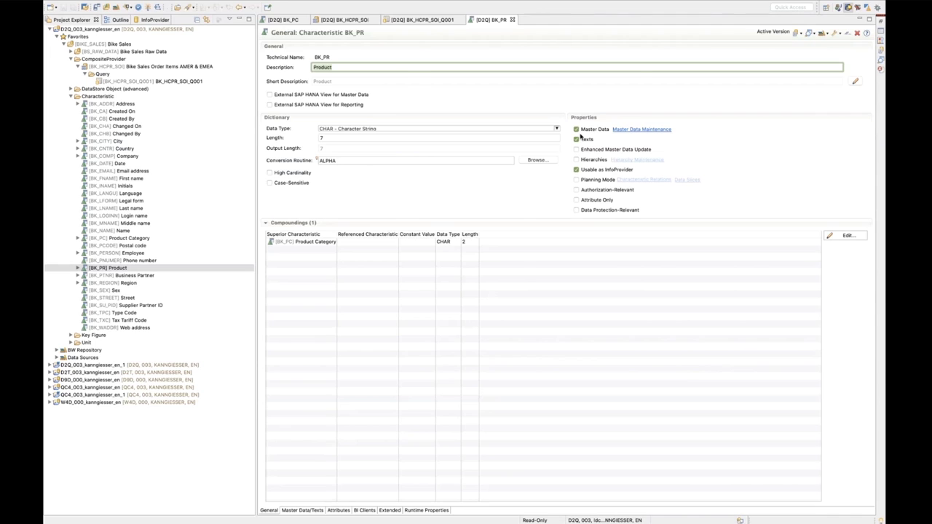
pyautogui.hotkey('ctrl', 'Up')
pyautogui.click(409, 64)
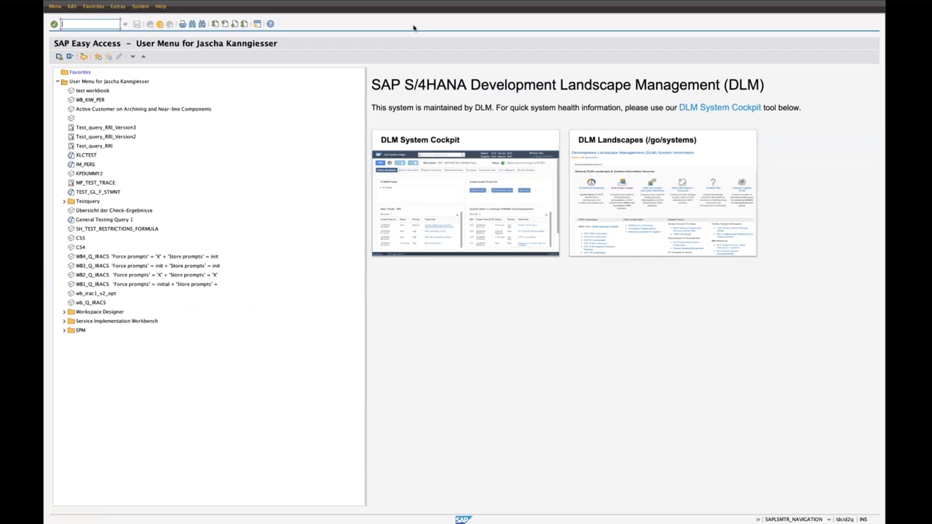
pyautogui.hotkey('ctrl', 'Up')
pyautogui.click(459, 182)
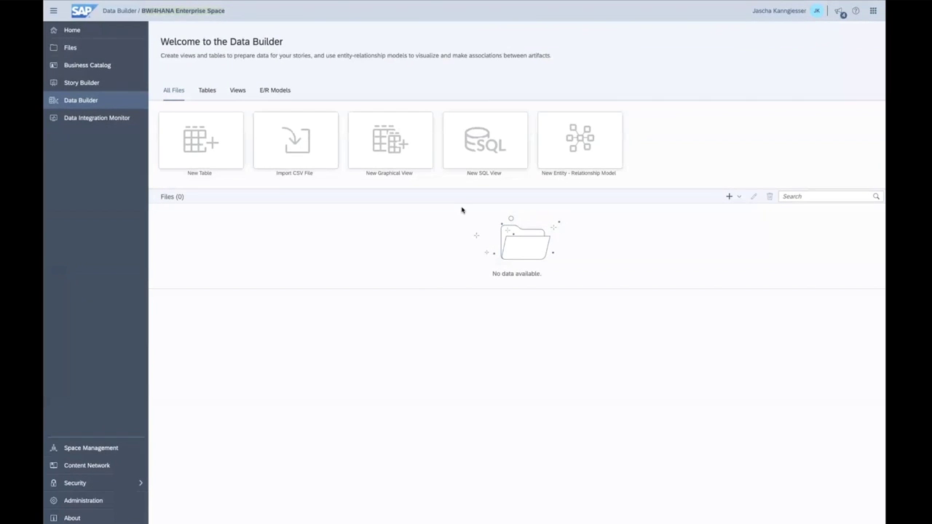
pyautogui.hotkey('ctrl', 'Right')
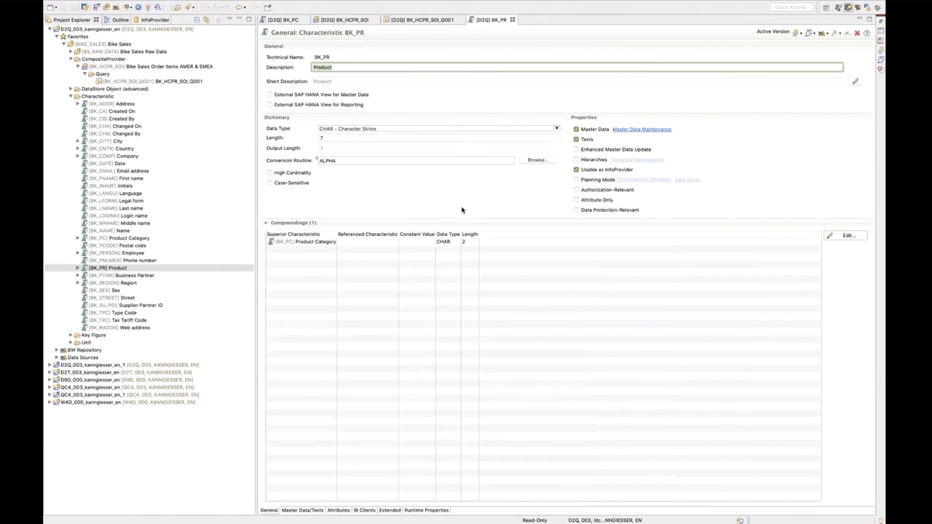
# Switch to Chrome showing the Data Builder of the BW/4HANA Enterprise Space.
pyautogui.hotkey('ctrl', 'Left')
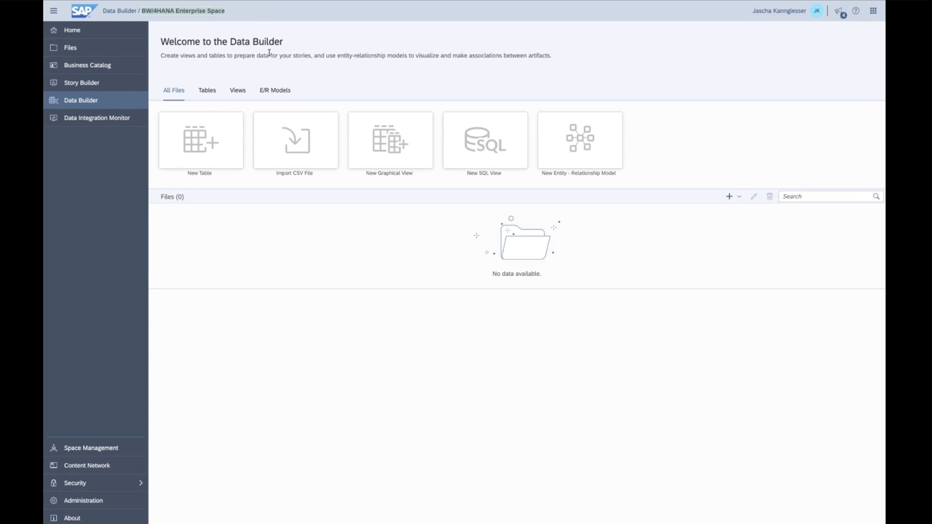
# Create a new graphical view and open Import Objects for the BW/4HANA source connection.
pyautogui.click(400, 154)
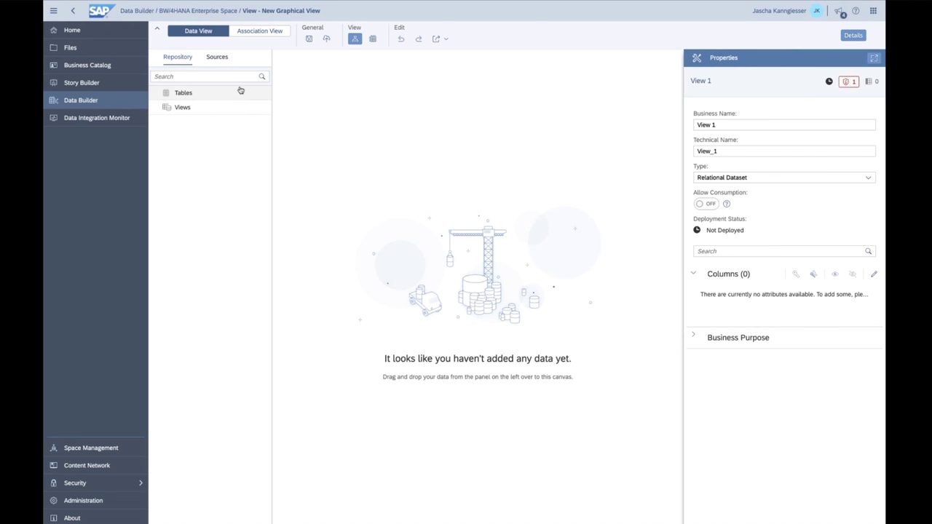
pyautogui.click(218, 57)
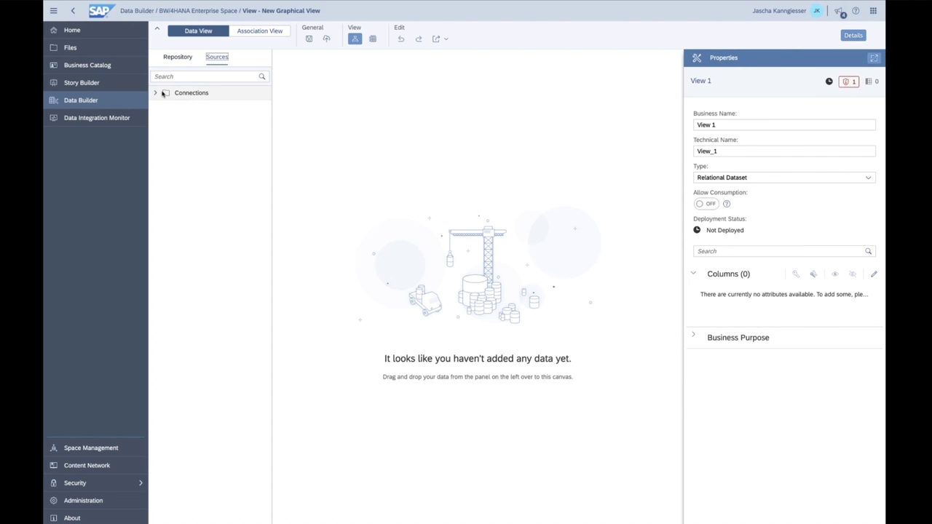
pyautogui.click(155, 93)
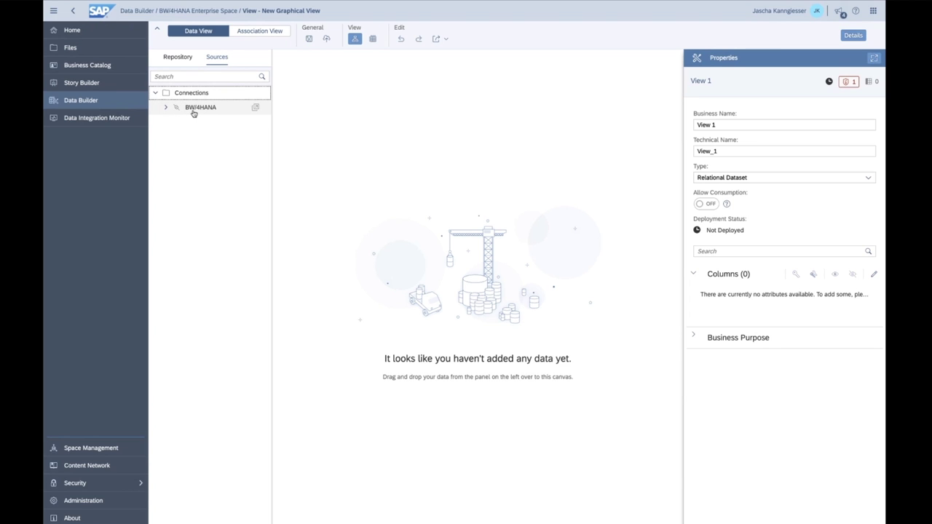
pyautogui.click(255, 107)
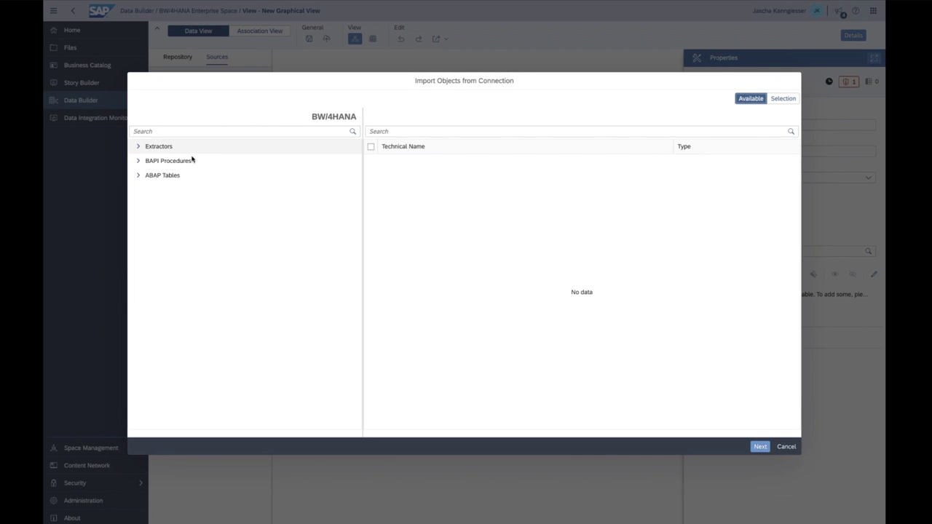
# Under Extractors > BW > B, select BK_PR$P, BK_PR$T, BK_PC$P and BK_PC$T for review.
pyautogui.click(139, 146)
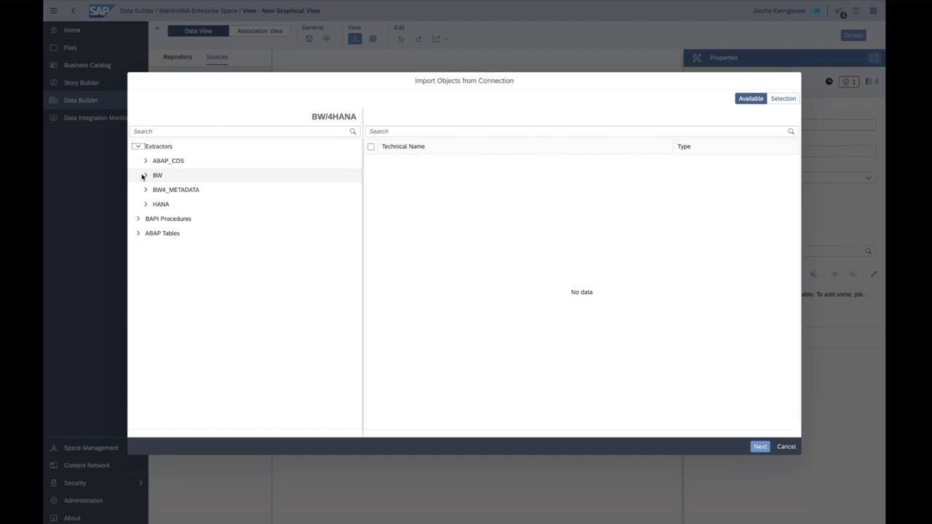
pyautogui.click(144, 176)
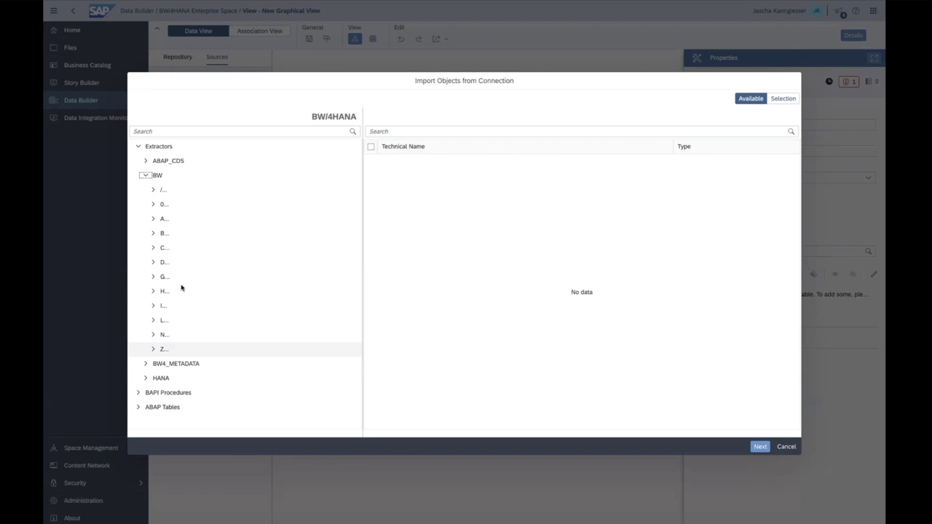
pyautogui.click(152, 233)
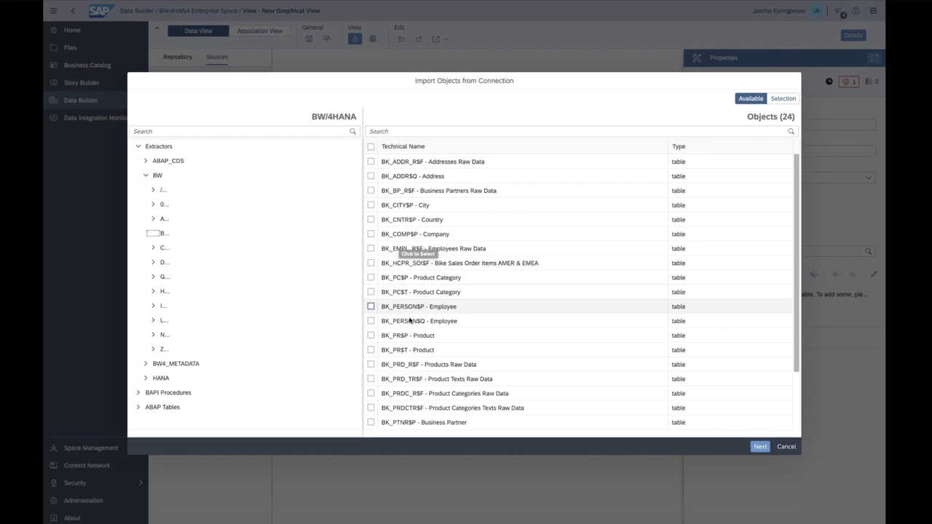
pyautogui.click(370, 335)
pyautogui.click(371, 349)
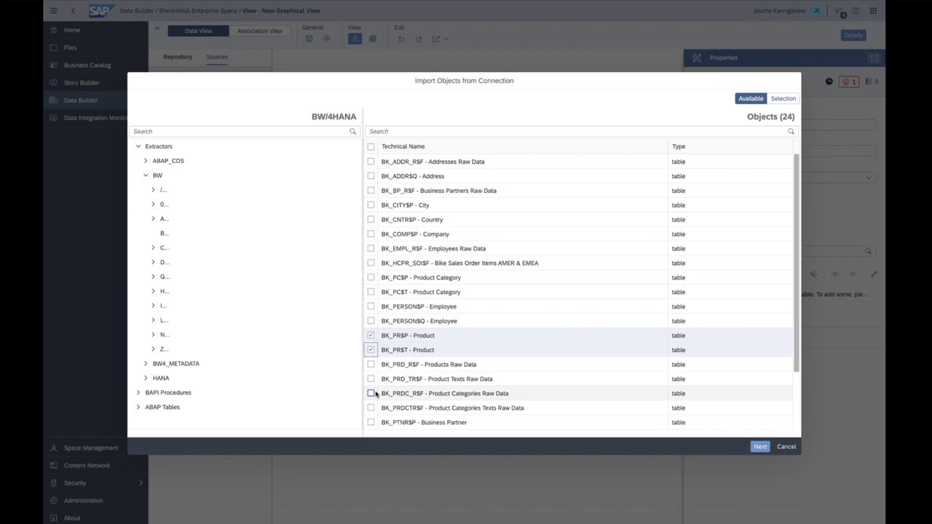
pyautogui.click(371, 277)
pyautogui.click(370, 292)
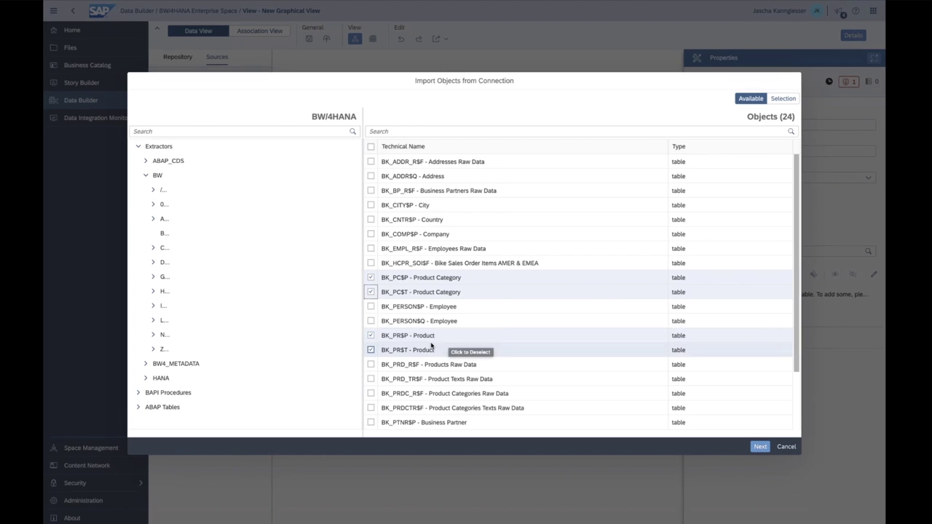
pyautogui.click(406, 337)
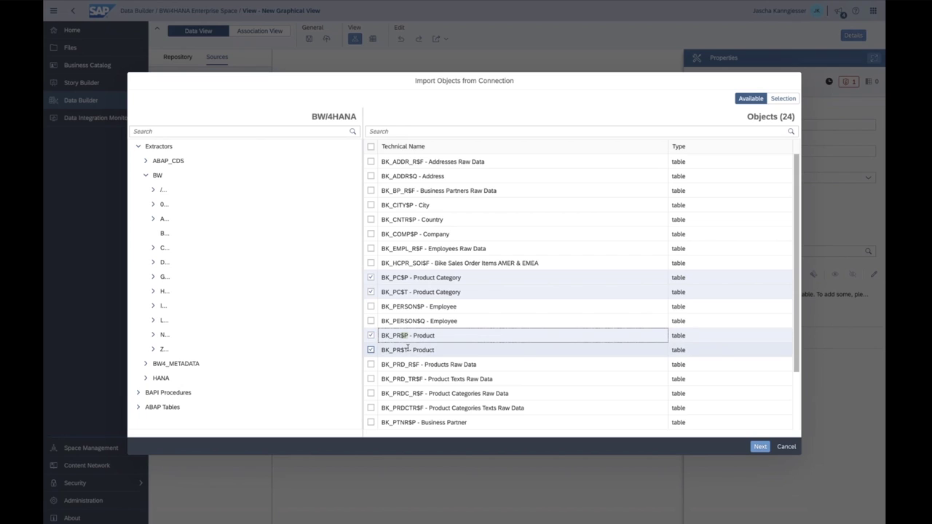
pyautogui.click(405, 350)
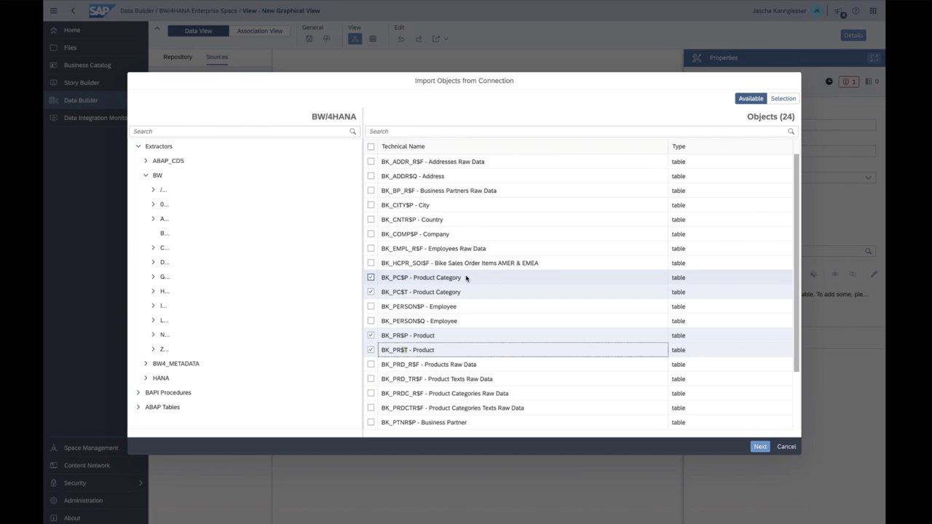
pyautogui.click(759, 447)
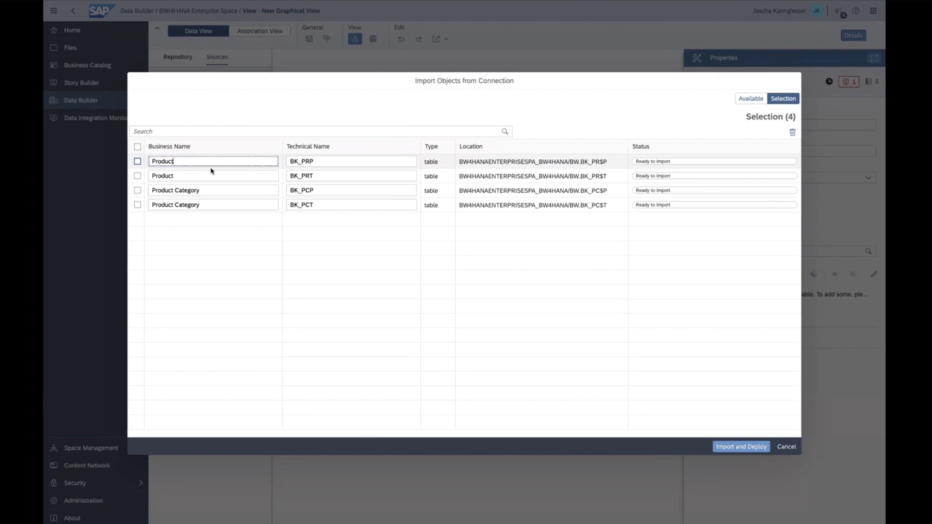
# Append Attributes or Texts to the four tables' business names, then import and deploy them.
pyautogui.write('Attribut')
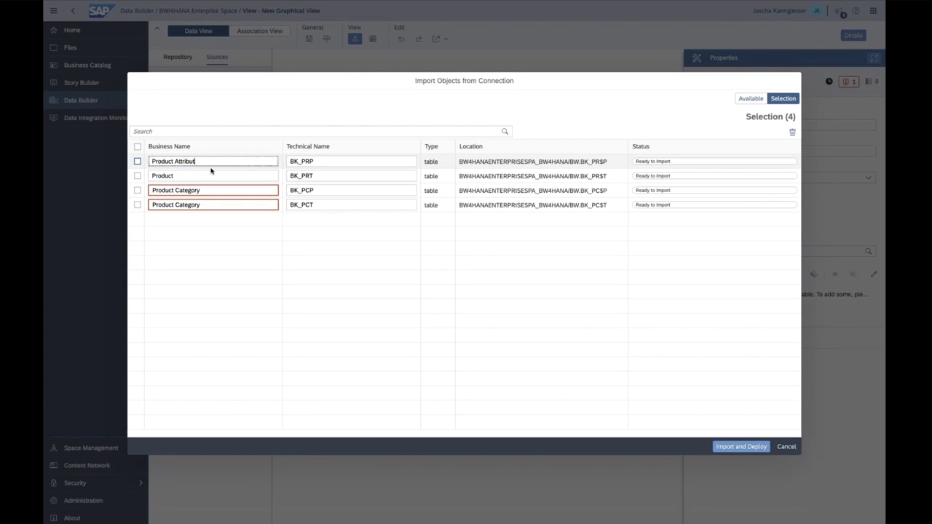
pyautogui.write('es')
pyautogui.click(195, 176)
pyautogui.write('Tex')
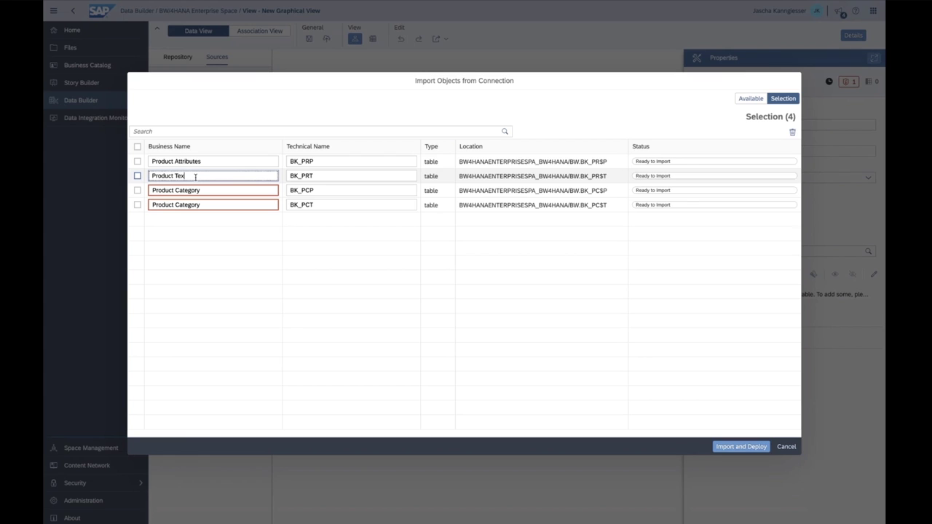
pyautogui.write('ts')
pyautogui.click(221, 190)
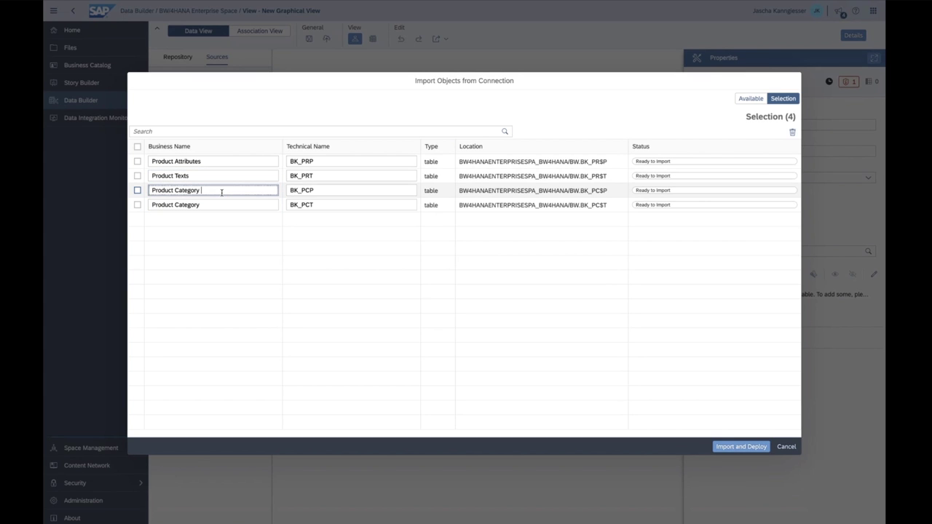
pyautogui.write('Attributes')
pyautogui.click(227, 205)
pyautogui.write('Texts')
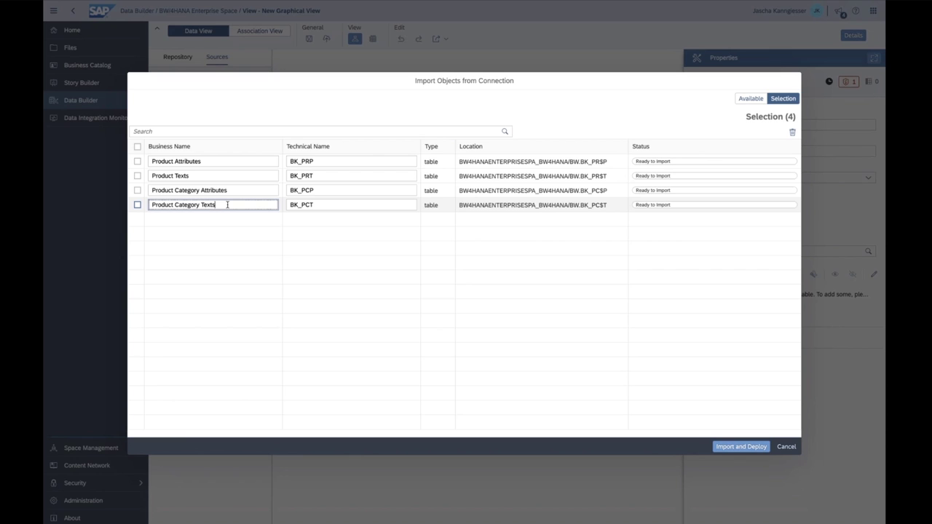
pyautogui.click(323, 162)
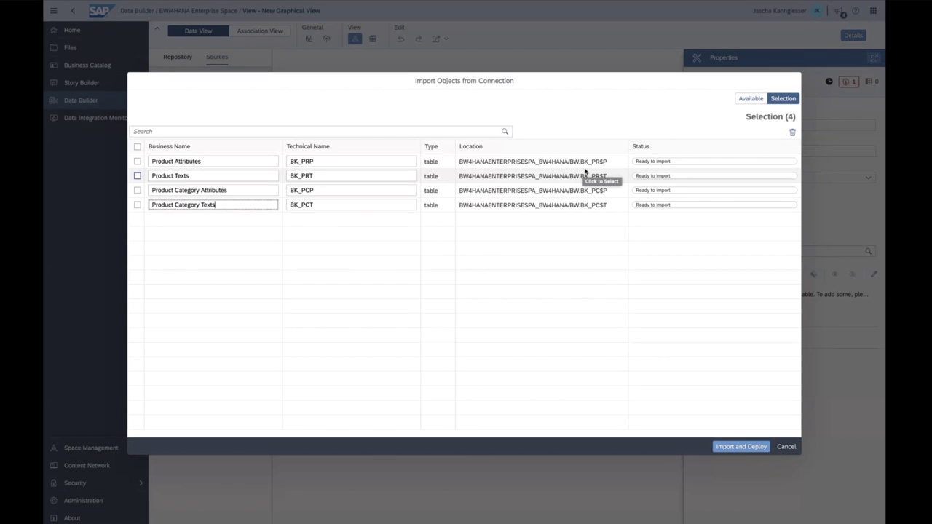
pyautogui.click(735, 447)
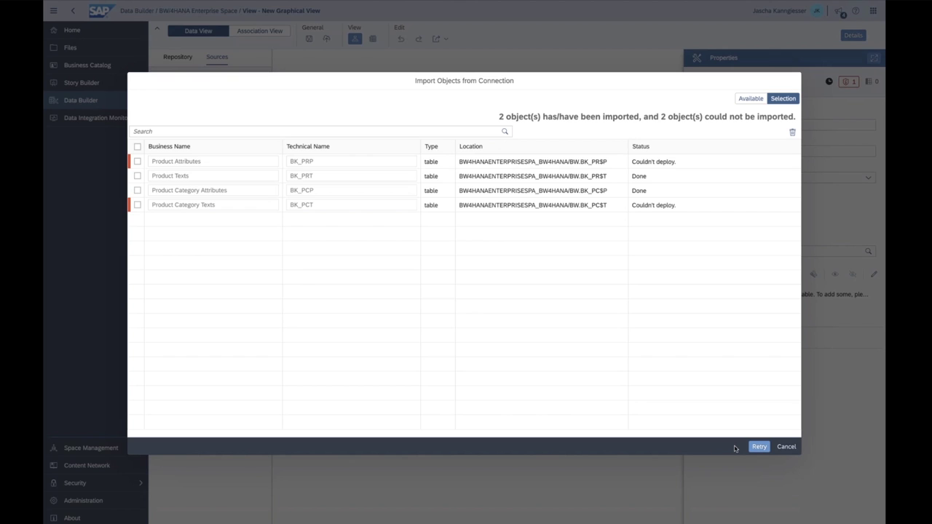
# Retry importing the failed Product Attributes and Product Category Texts tables.
pyautogui.click(138, 161)
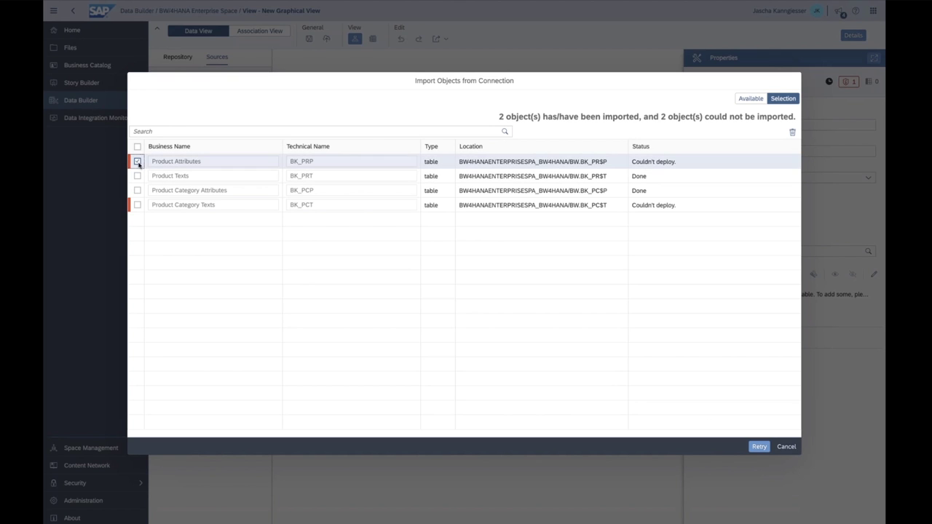
pyautogui.click(138, 205)
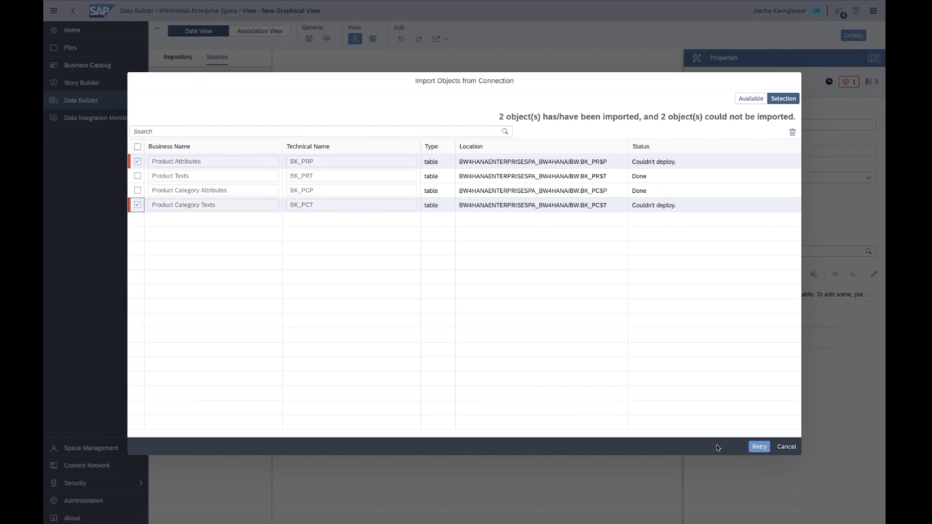
pyautogui.click(751, 449)
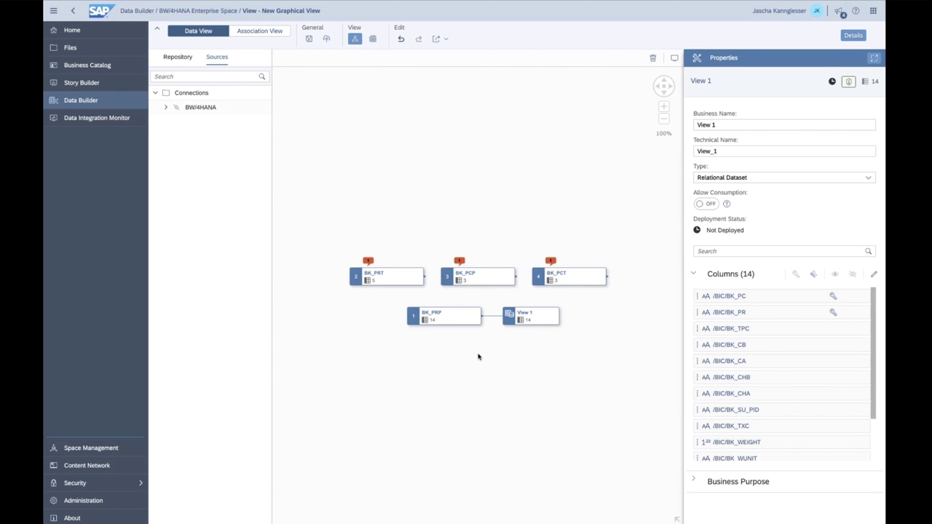
# Join BK_PCT to BK_PRP, delete BK_PCT, then join BK_PRT to BK_PRP.
pyautogui.click(462, 323)
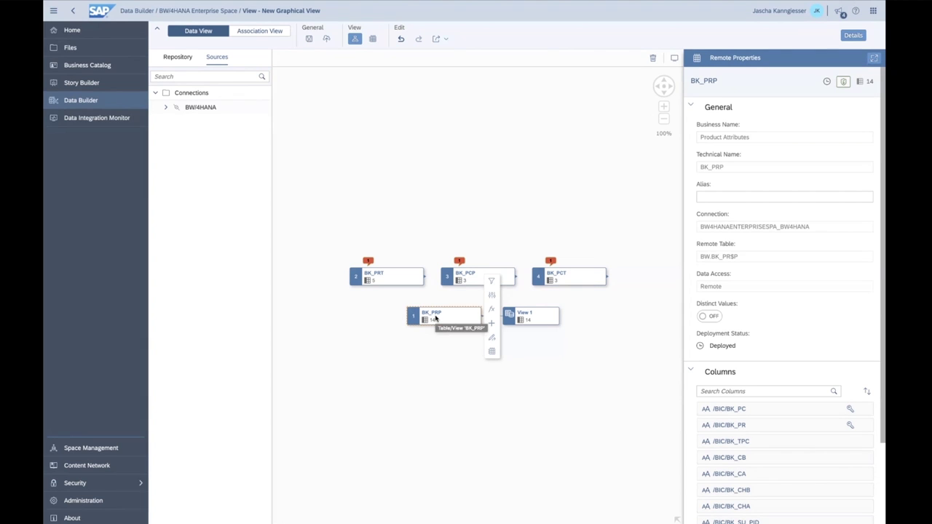
pyautogui.click(550, 277)
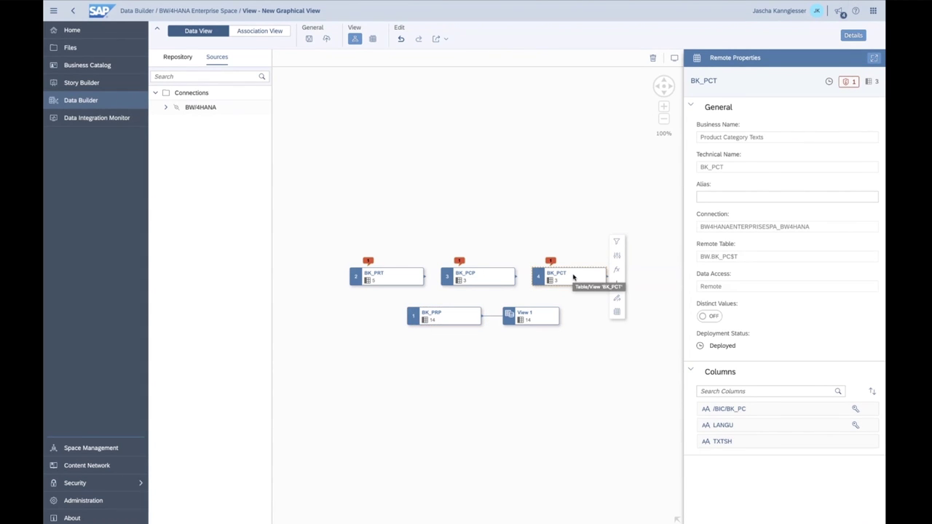
pyautogui.moveTo(573, 277); pyautogui.dragTo(435, 322)
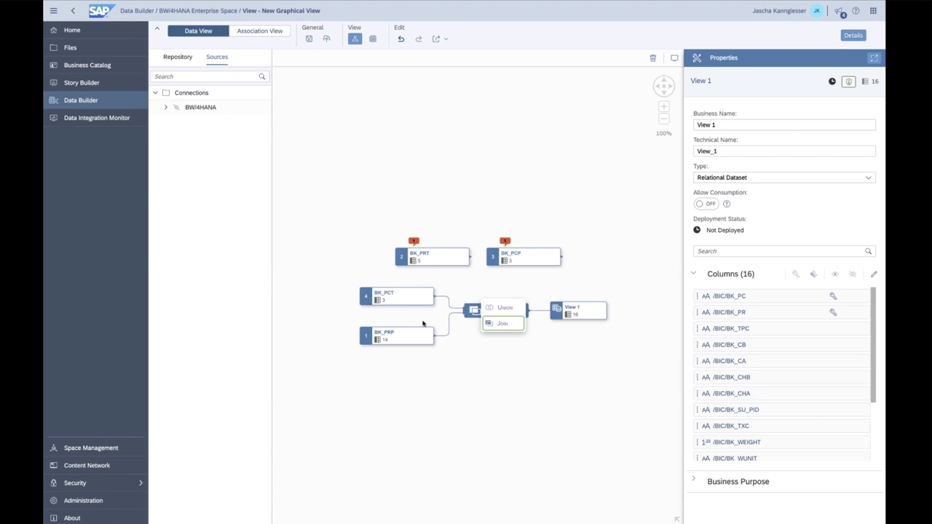
pyautogui.click(410, 300)
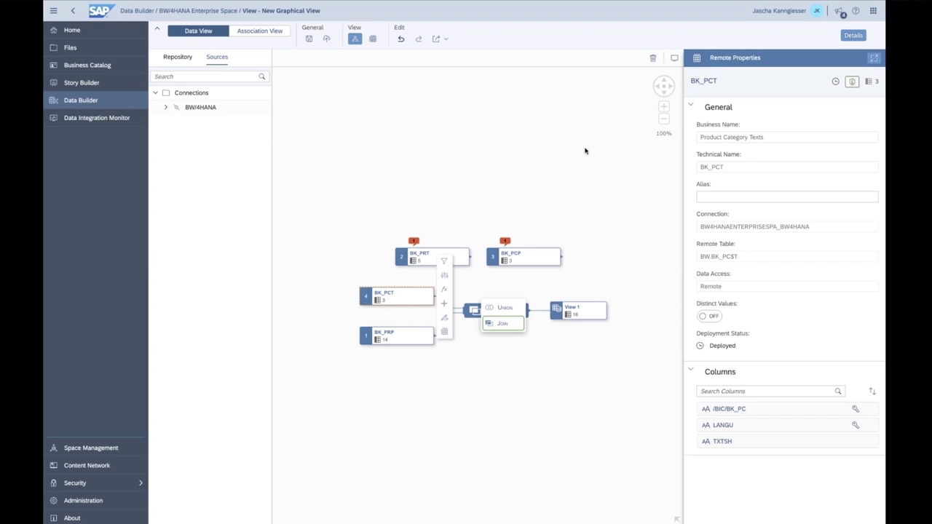
pyautogui.click(652, 58)
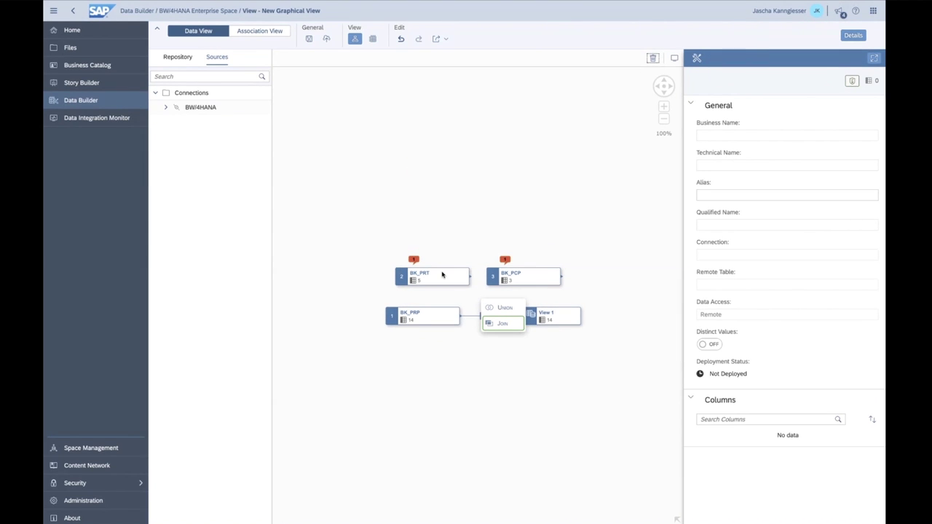
pyautogui.moveTo(442, 274); pyautogui.dragTo(427, 318)
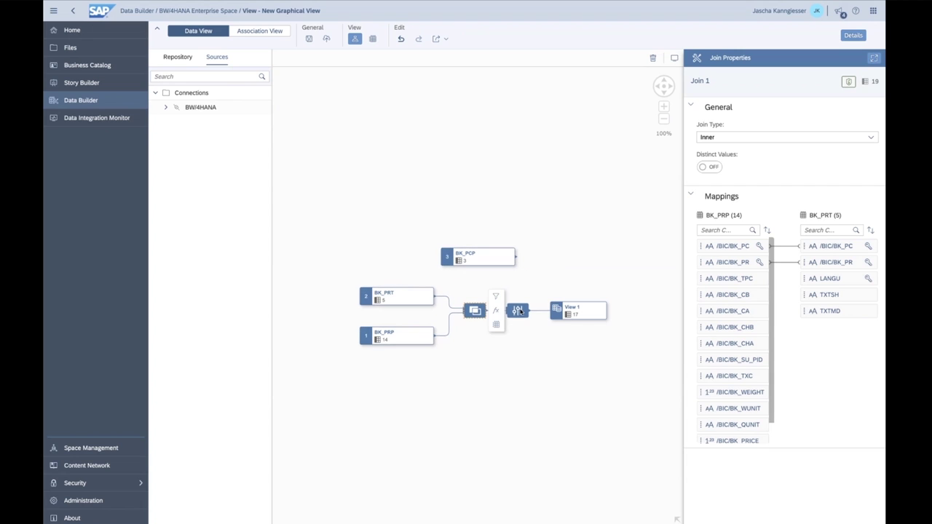
pyautogui.click(518, 311)
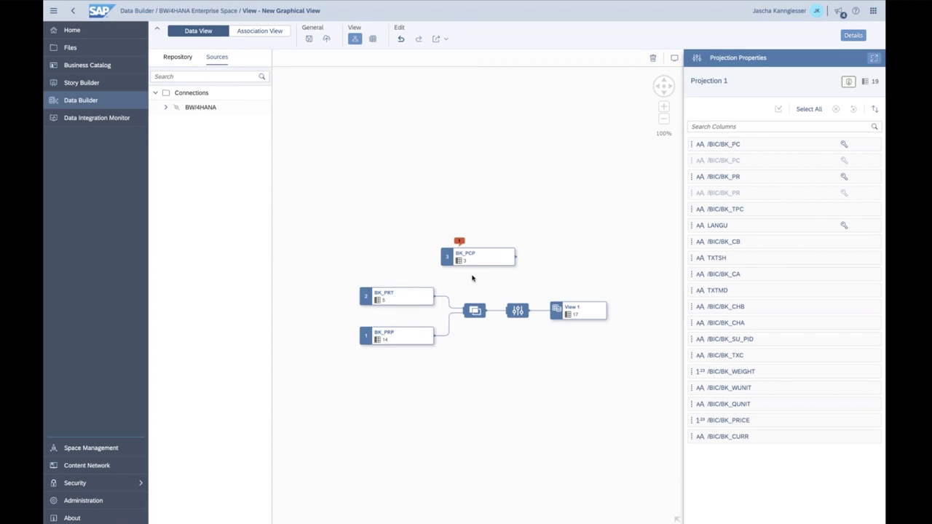
# Delete BK_PCP, BK_PRT and BK_PRP until the canvas is empty.
pyautogui.moveTo(477, 259); pyautogui.dragTo(457, 195)
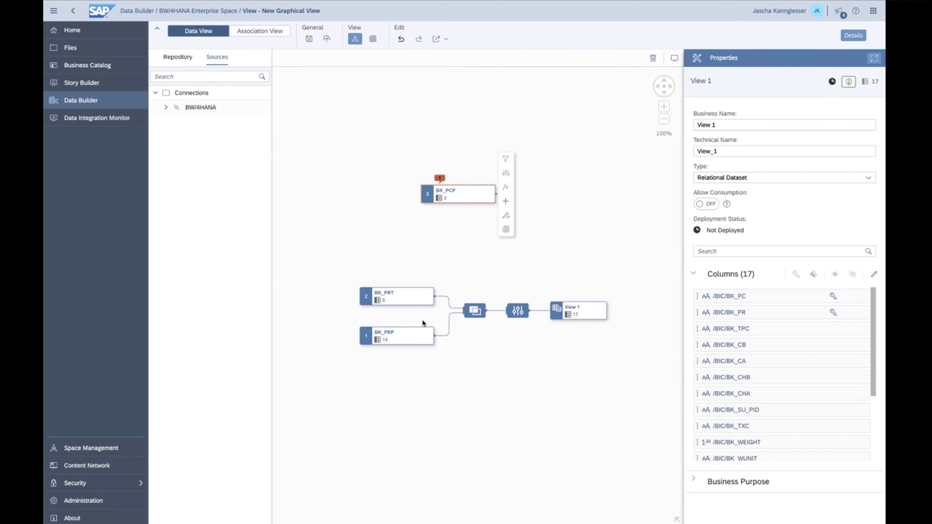
pyautogui.click(653, 58)
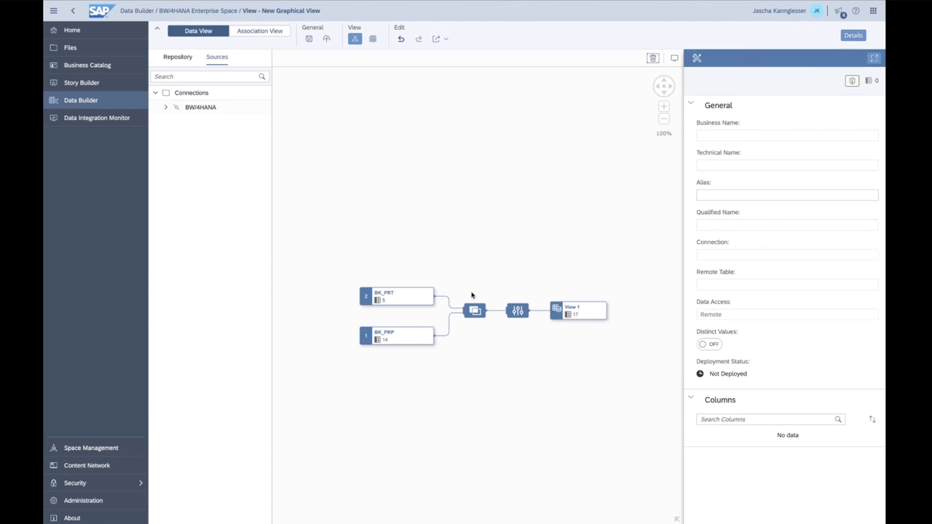
pyautogui.click(427, 294)
pyautogui.click(656, 59)
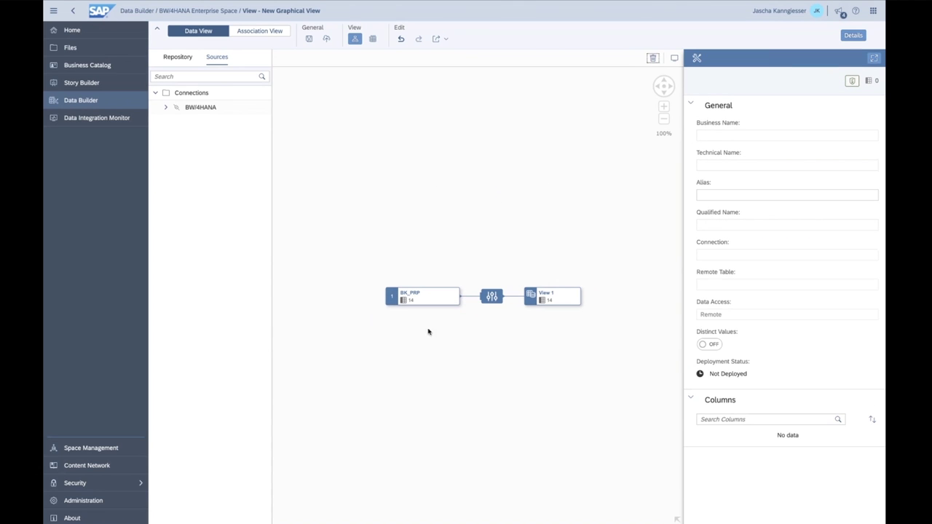
pyautogui.click(429, 296)
pyautogui.click(653, 58)
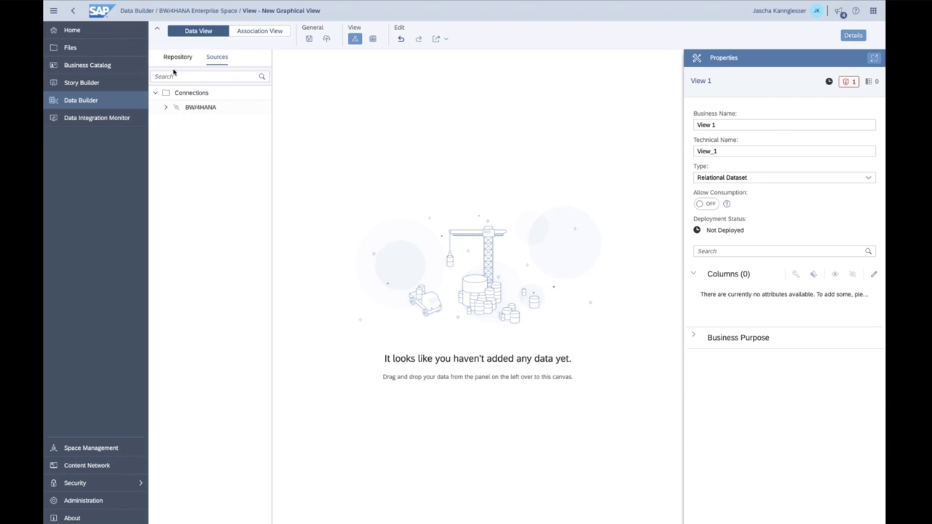
# Re-import and deploy BK_PC$P, BK_PC$T, BK_PR$P and BK_PR$T from BW/4HANA Extractors > BW > B.
pyautogui.click(257, 109)
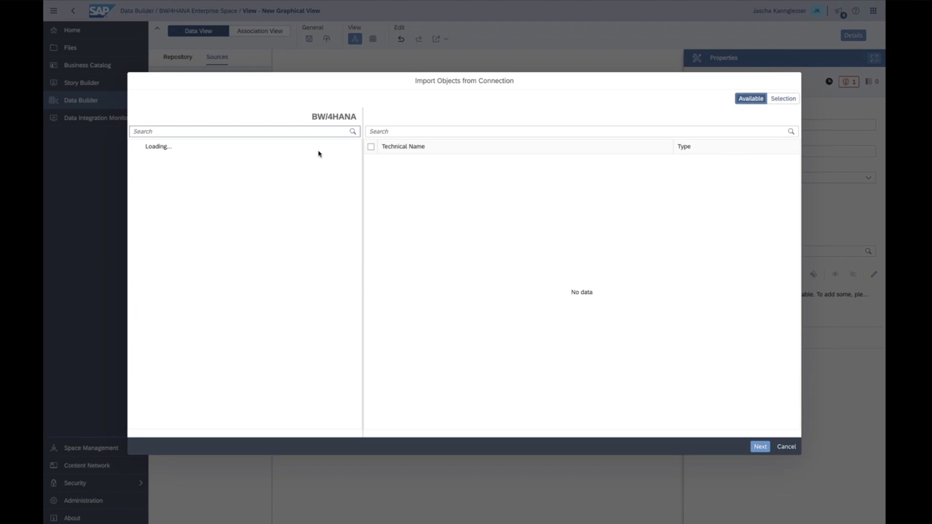
pyautogui.click(139, 147)
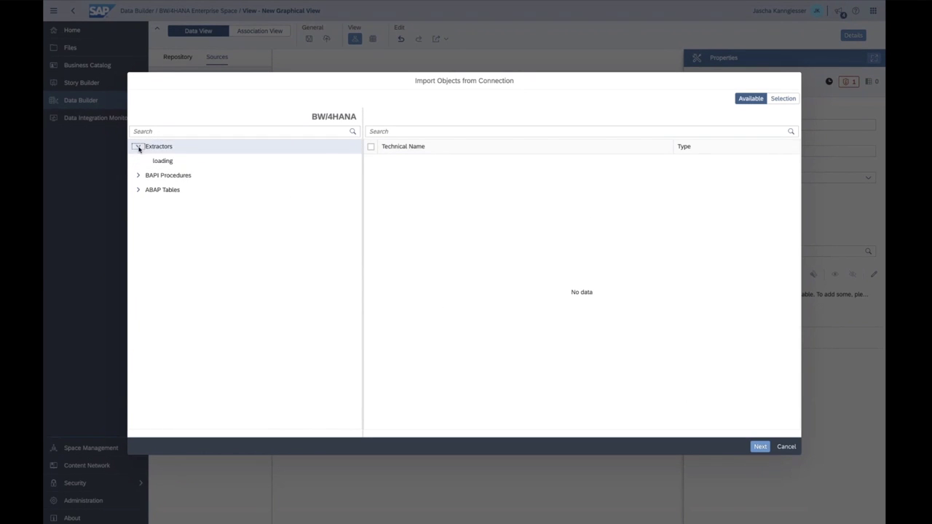
pyautogui.click(146, 176)
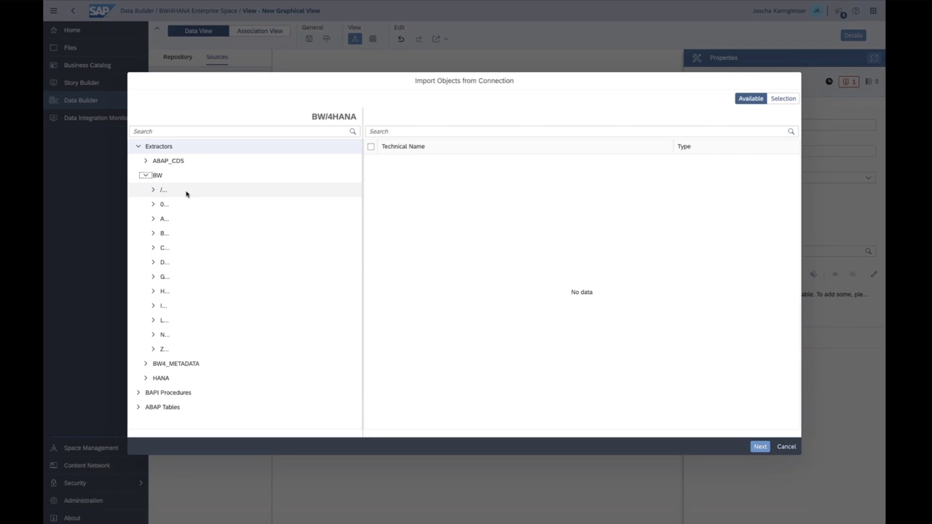
pyautogui.click(153, 233)
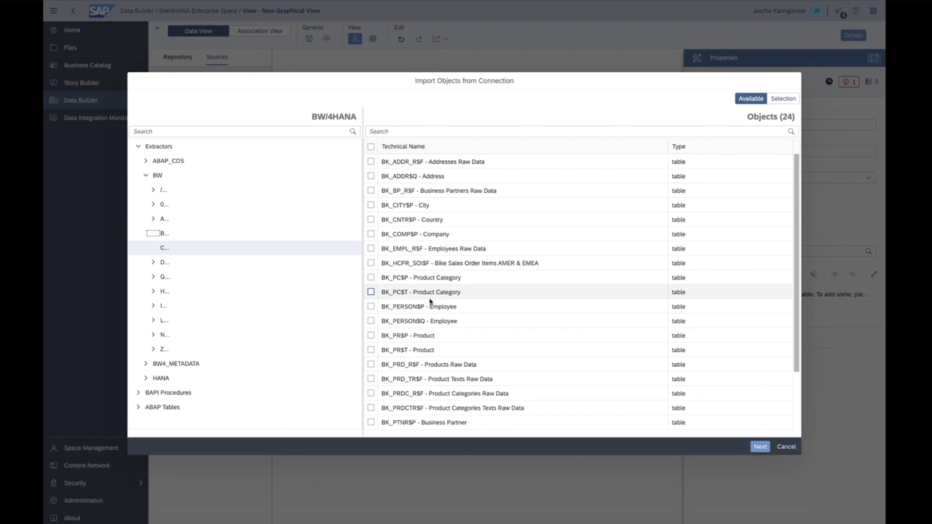
pyautogui.click(371, 277)
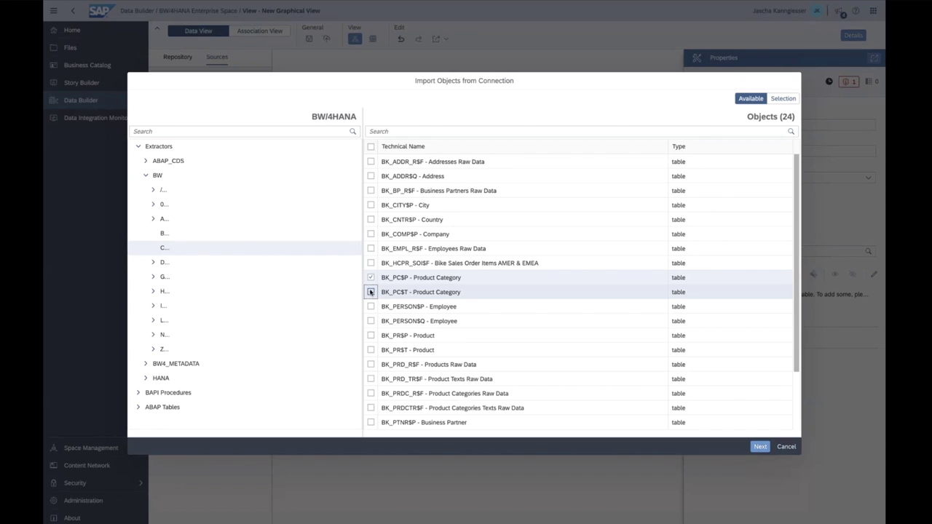
pyautogui.click(371, 292)
pyautogui.click(370, 335)
pyautogui.click(370, 350)
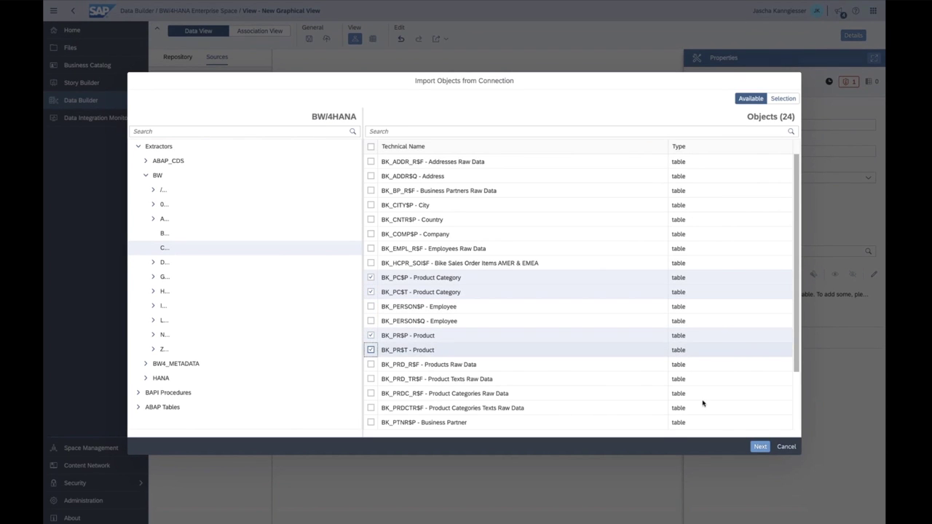
pyautogui.click(760, 447)
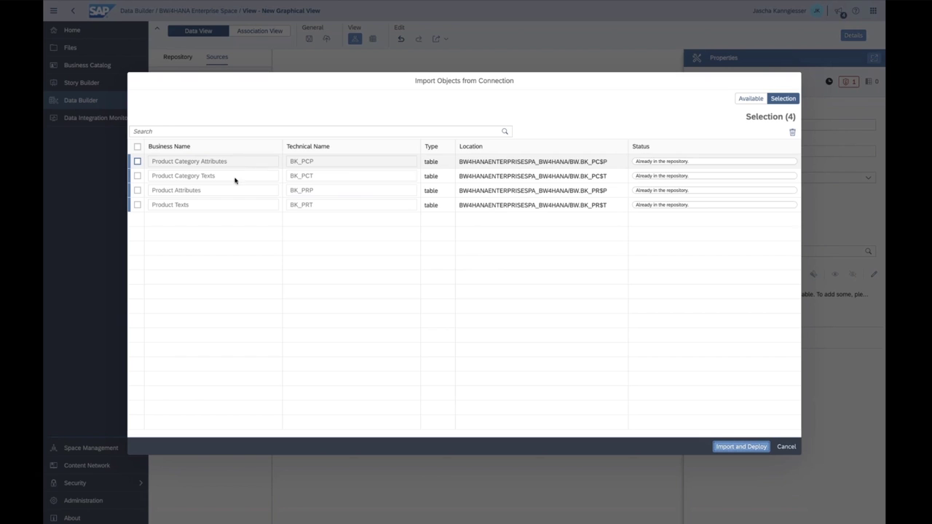
pyautogui.click(740, 446)
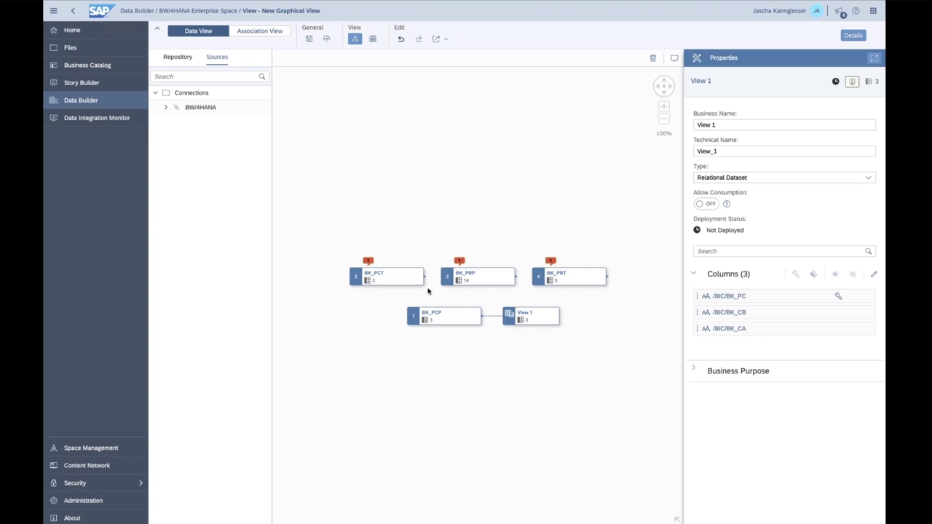
# Join BK_PCT onto BK_PCP, BK_PRP onto that join, and BK_PRT onto BK_PRP.
pyautogui.click(446, 321)
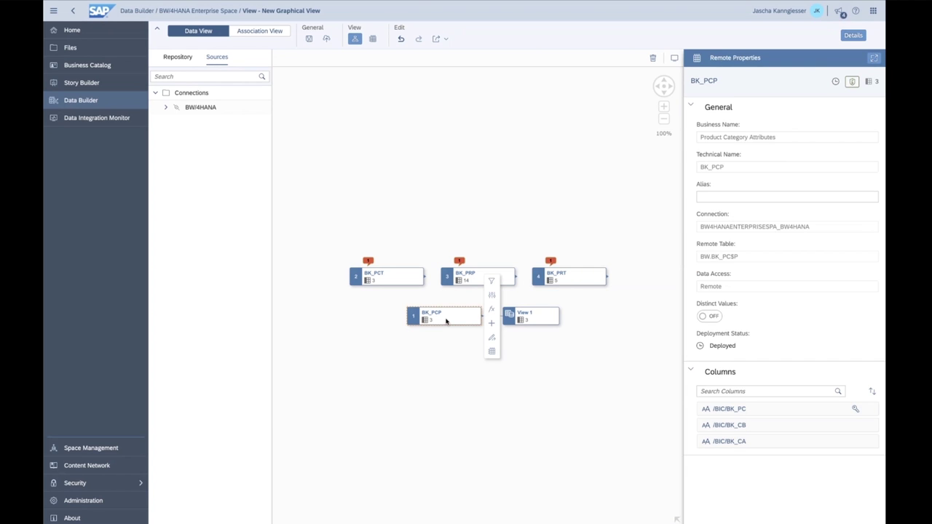
pyautogui.moveTo(402, 280); pyautogui.dragTo(447, 325)
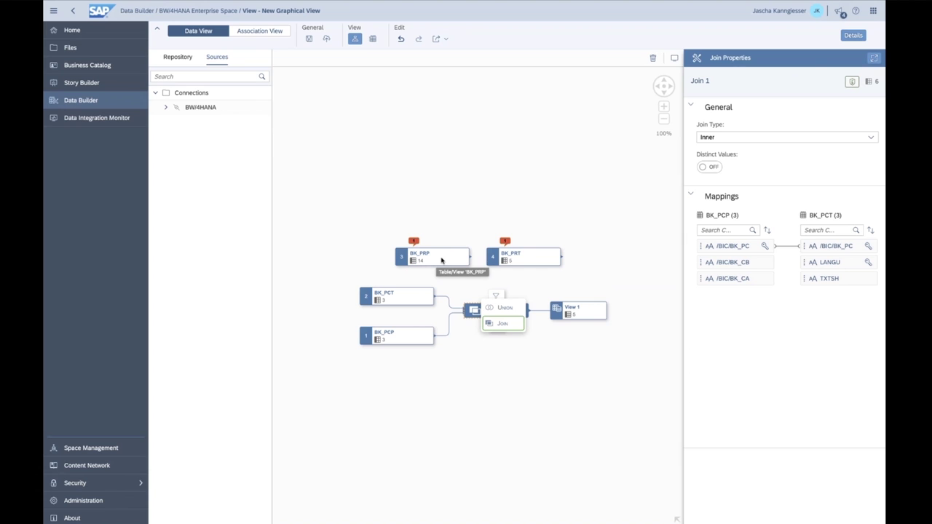
pyautogui.moveTo(442, 260); pyautogui.dragTo(397, 341)
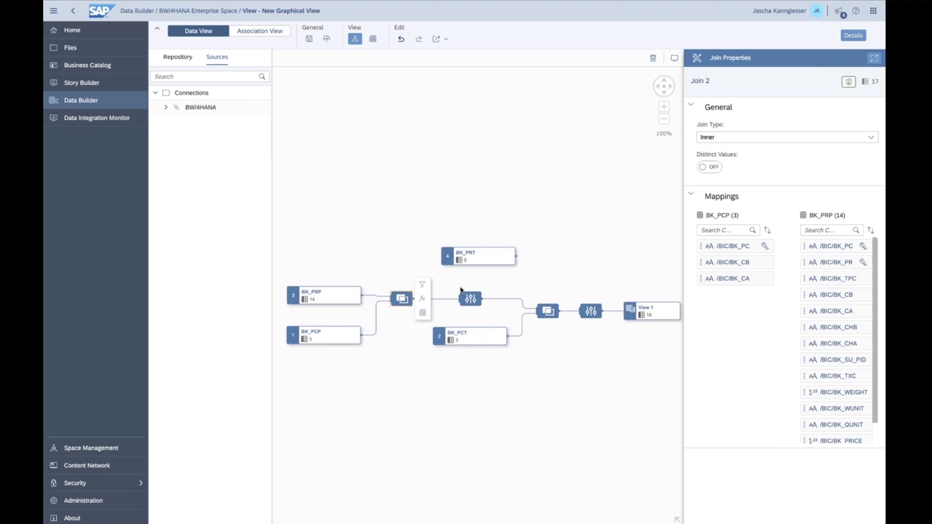
pyautogui.moveTo(490, 258); pyautogui.dragTo(332, 294)
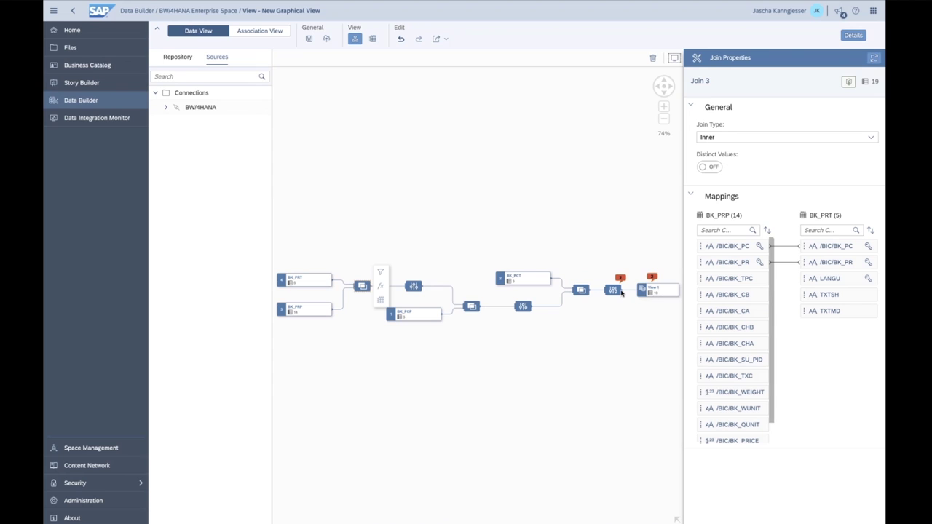
pyautogui.click(660, 293)
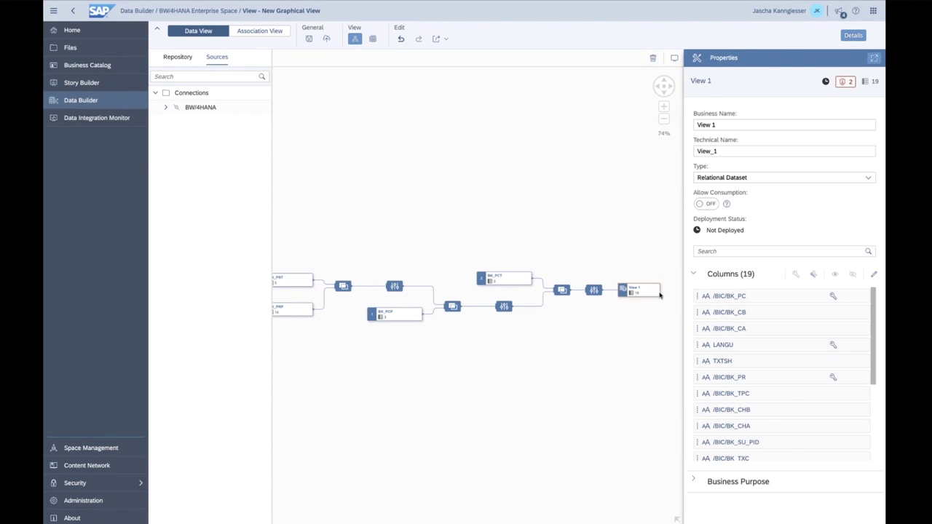
# Set View 1's business name to Product and type to Dimension, then open its hierarchy settings.
pyautogui.doubleClick(736, 126)
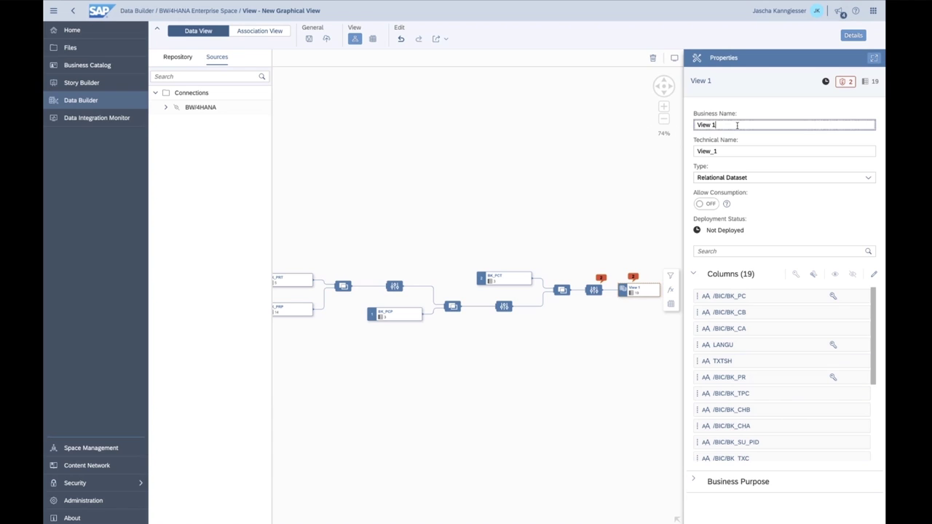
pyautogui.hotkey('ctrl', 'a')
pyautogui.write('Product')
pyautogui.press('BackSpace')
pyautogui.press('BackSpace')
pyautogui.click(740, 182)
pyautogui.click(741, 206)
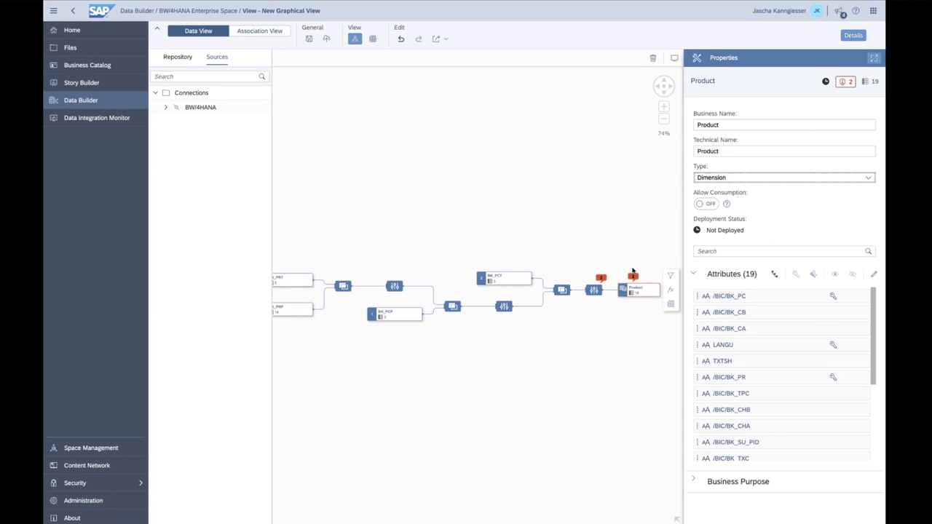
pyautogui.click(773, 274)
# Add a level-based hierarchy to Product with two levels, /BIC/BK_PC above /BIC/BK_PR.
pyautogui.click(429, 186)
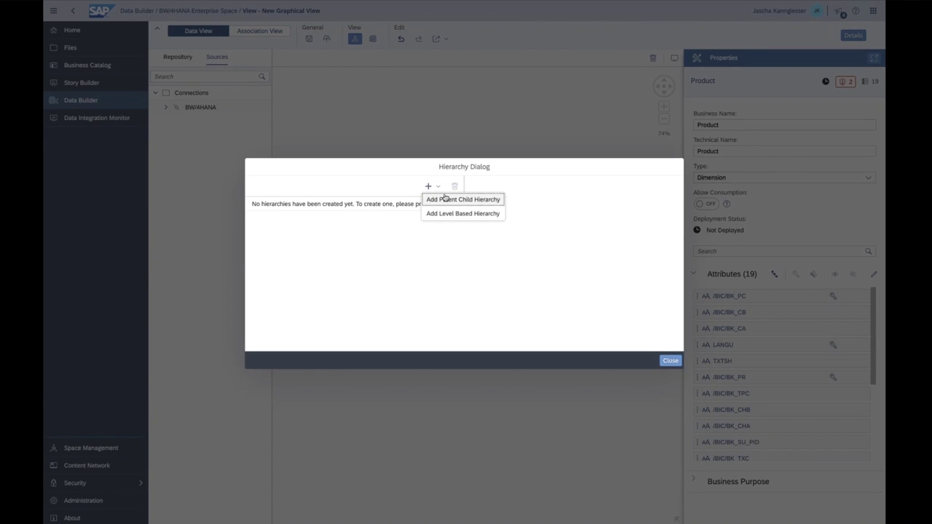
pyautogui.click(464, 213)
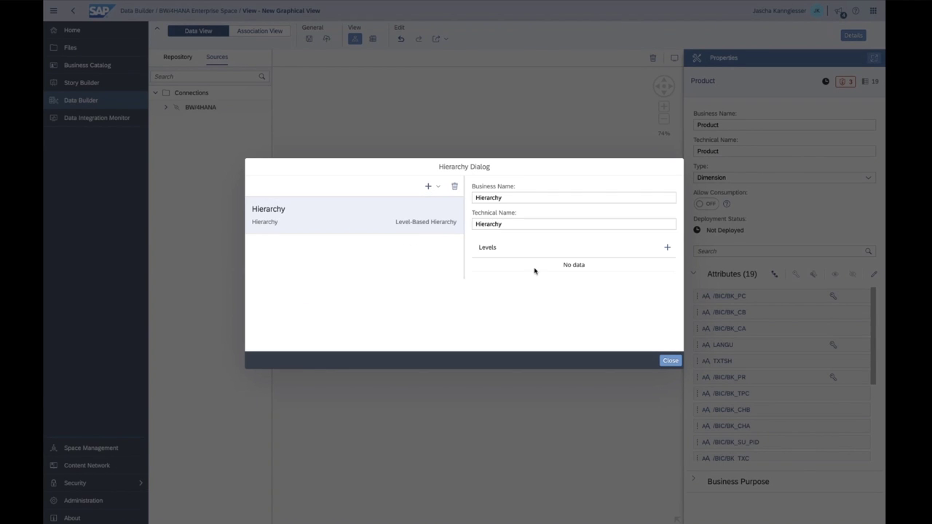
pyautogui.click(666, 249)
pyautogui.click(666, 248)
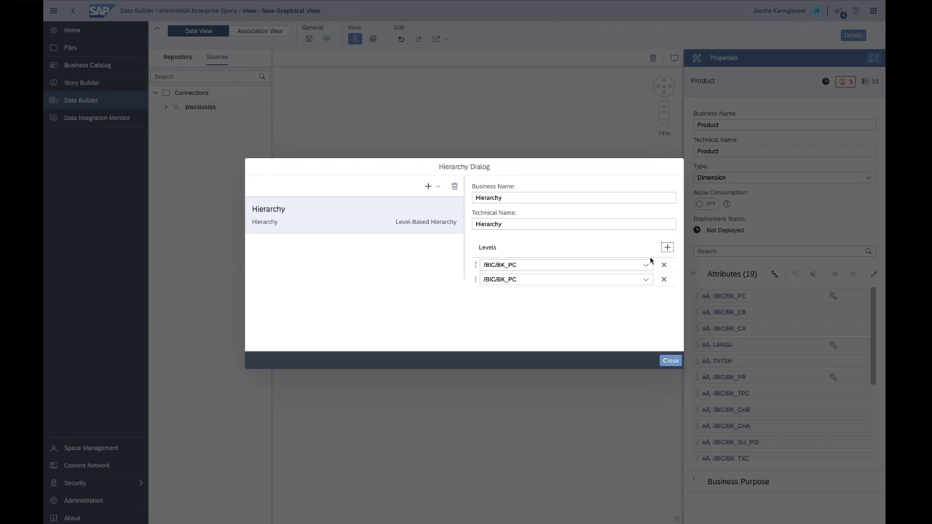
pyautogui.click(645, 266)
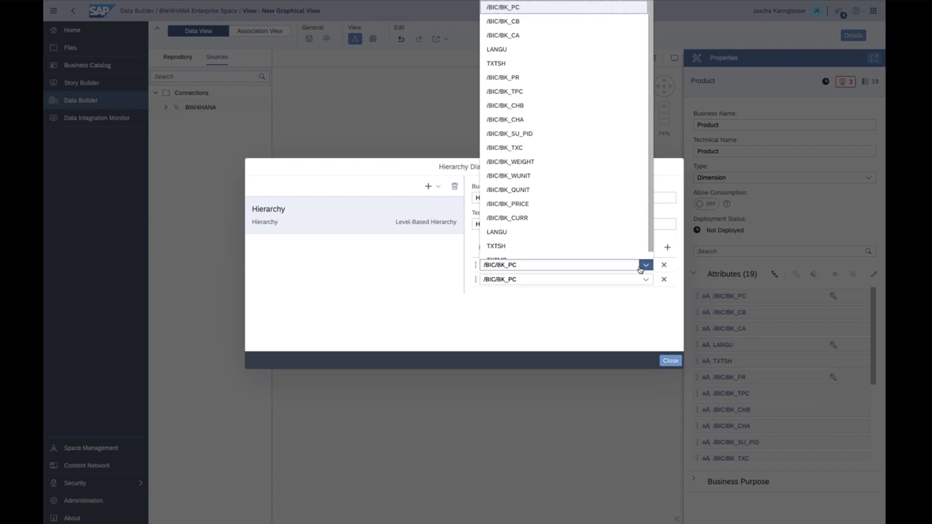
pyautogui.click(643, 279)
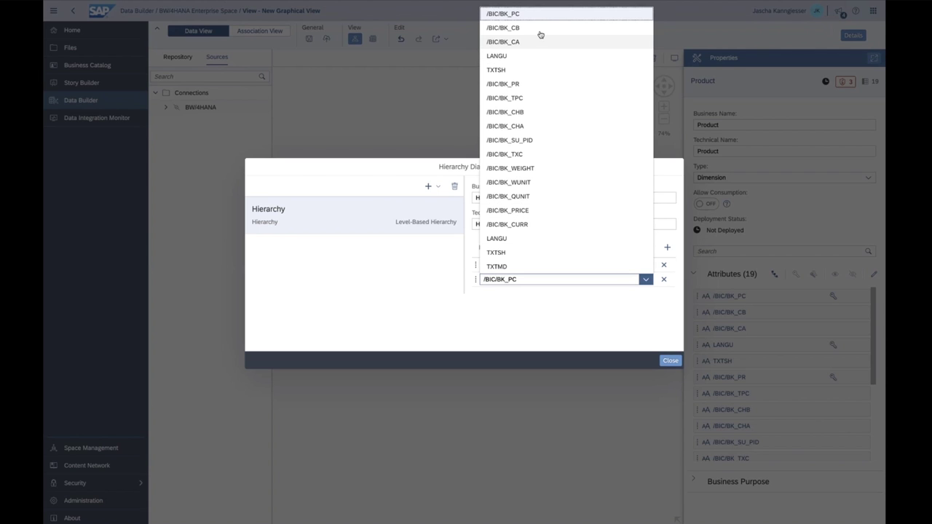
pyautogui.click(518, 85)
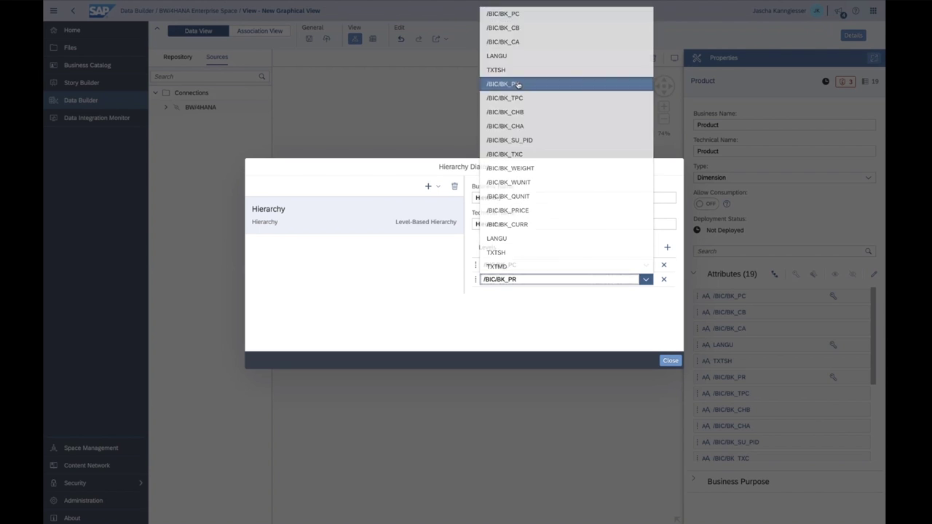
pyautogui.click(670, 361)
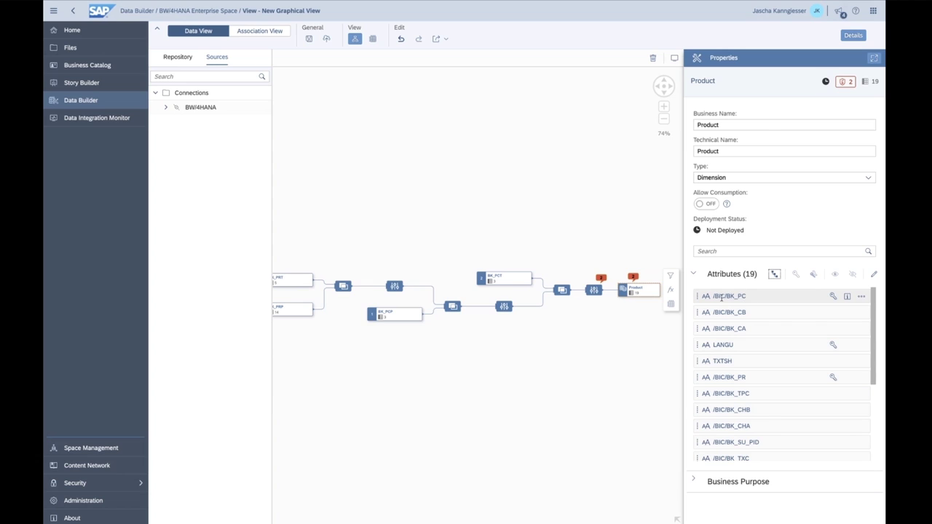
# Review the validation errors and insert a projection after the BK_PCT source.
pyautogui.click(594, 291)
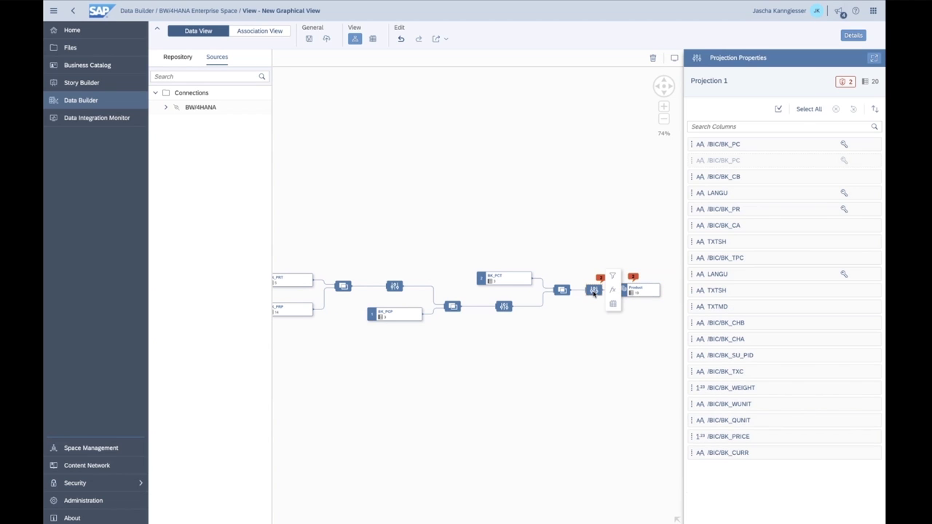
pyautogui.click(845, 81)
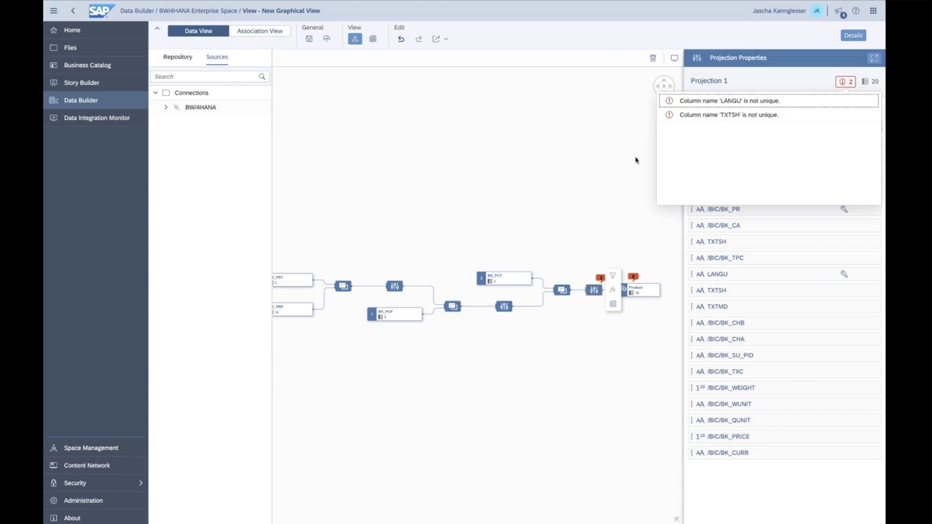
pyautogui.click(635, 160)
pyautogui.click(534, 275)
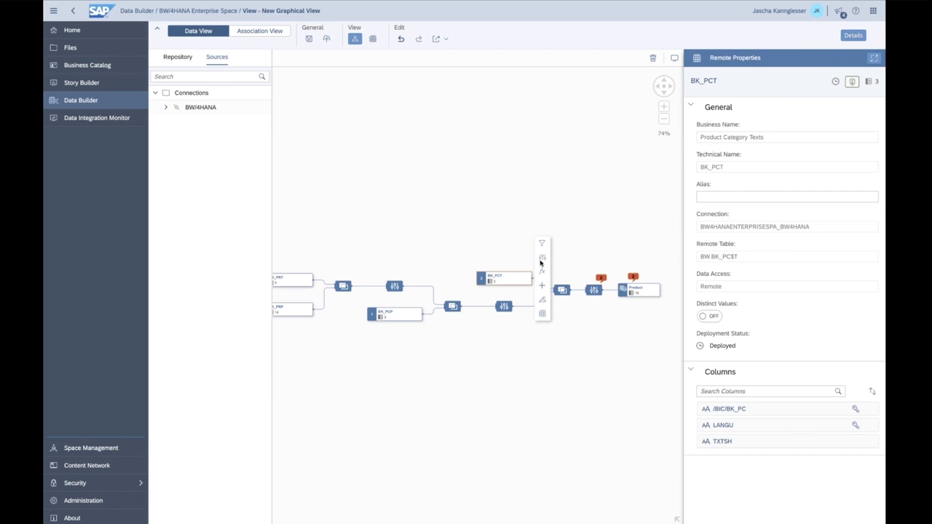
pyautogui.click(542, 259)
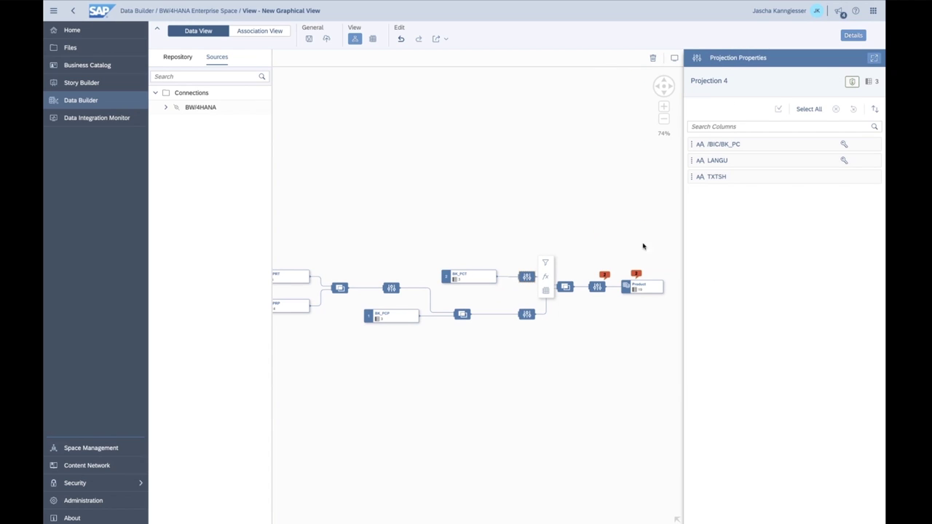
# Prefix the LANGU and TXTSH technical names with PC_, giving PC_LANGU and PC_TXTSH.
pyautogui.click(877, 161)
pyautogui.click(854, 187)
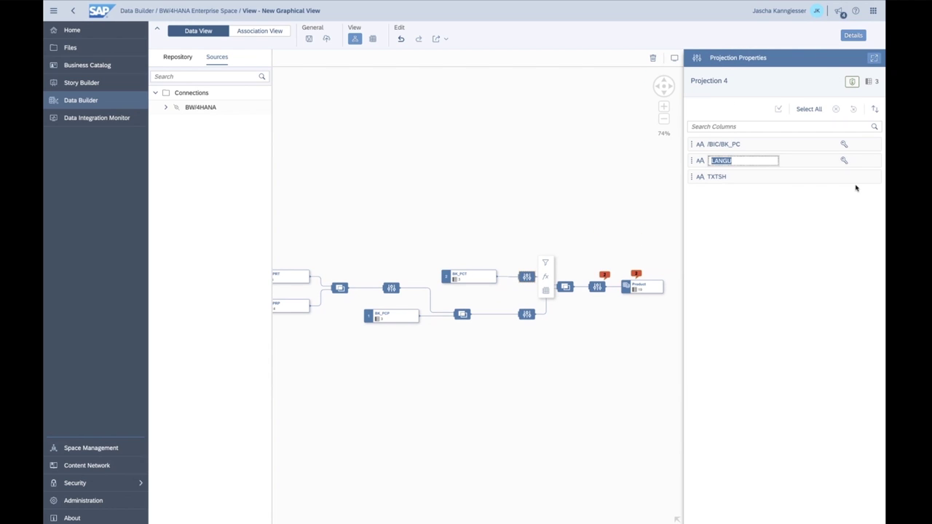
pyautogui.write('PC_')
pyautogui.press('Return')
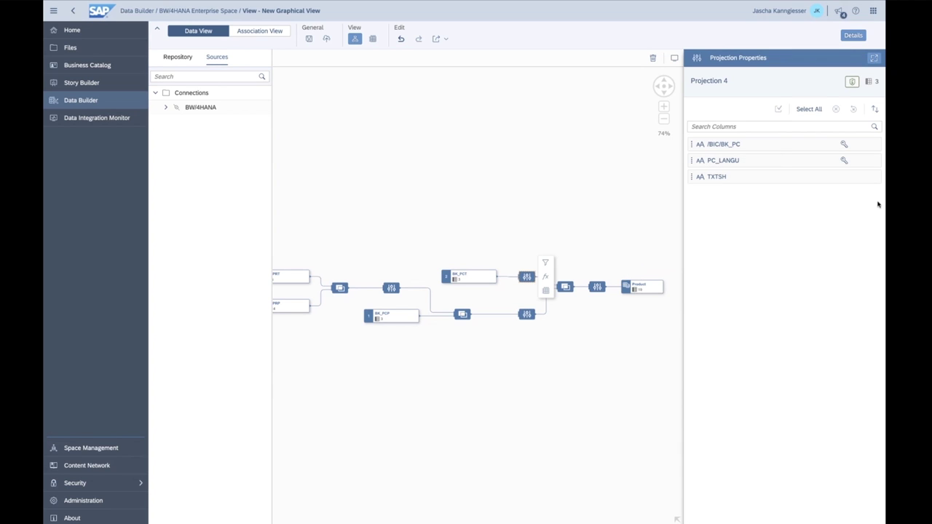
pyautogui.click(873, 177)
pyautogui.click(865, 201)
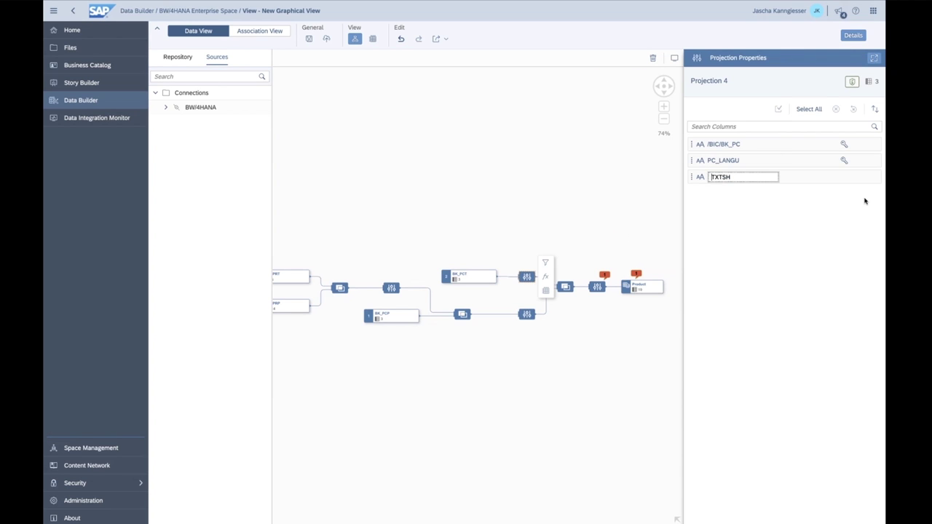
pyautogui.press('Home')
pyautogui.write('PC_')
pyautogui.press('Return')
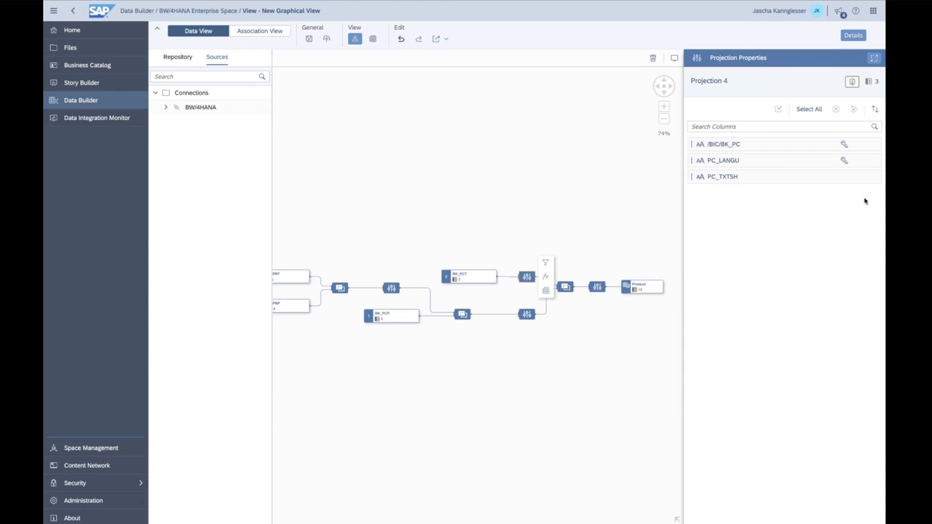
# Preview the data of the Product output node.
pyautogui.click(638, 286)
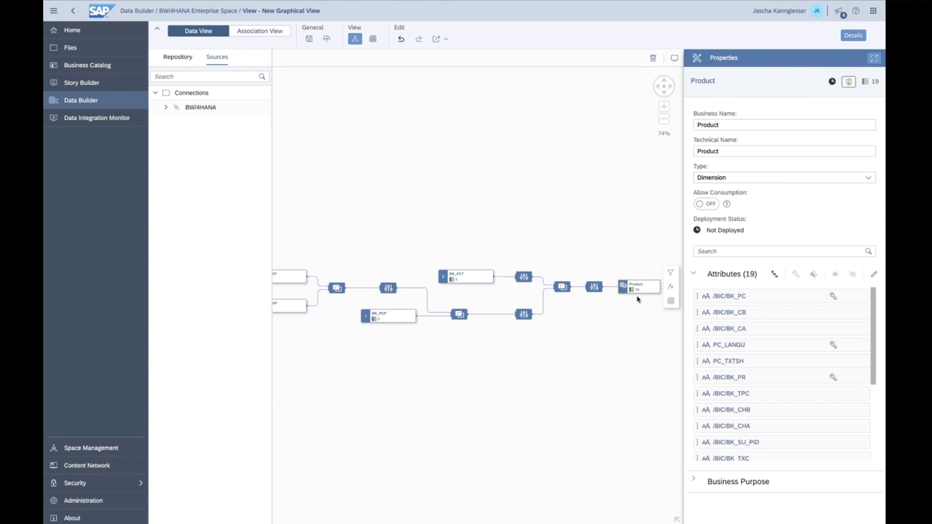
pyautogui.click(671, 300)
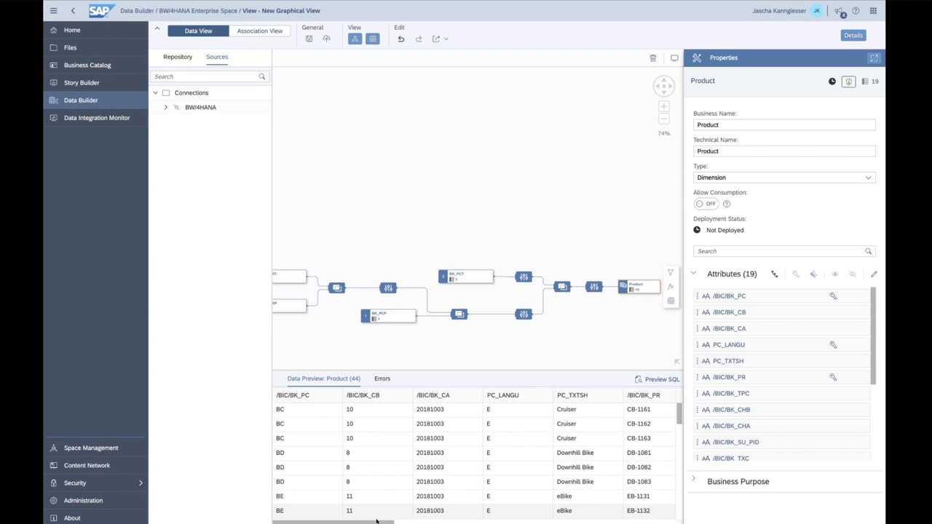
pyautogui.moveTo(377, 522); pyautogui.dragTo(538, 522)
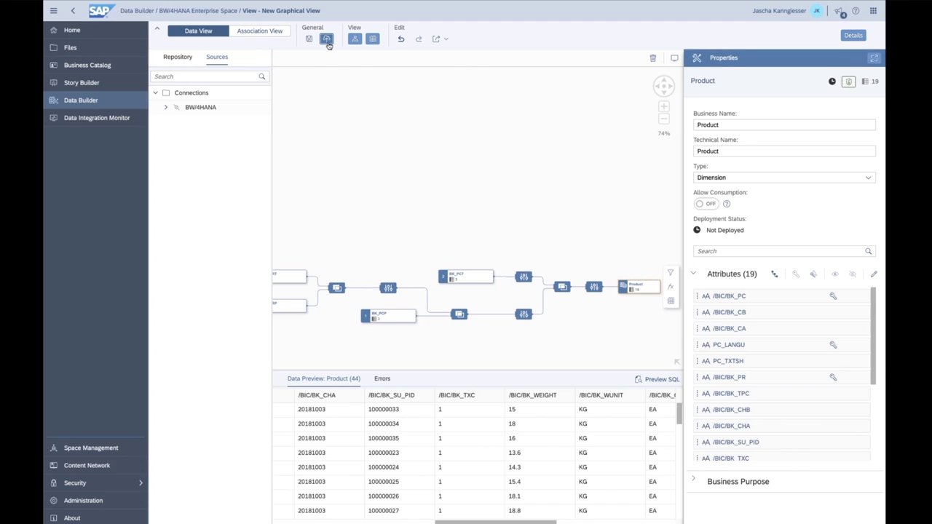
# Save and deploy the view under the name Product.
pyautogui.click(328, 40)
pyautogui.click(489, 305)
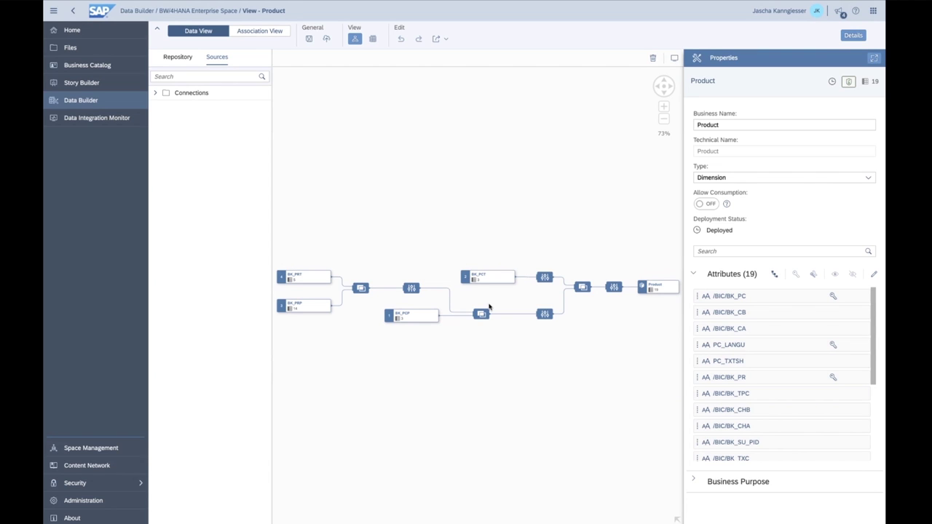
pyautogui.hotkey('ctrl', 'Right')
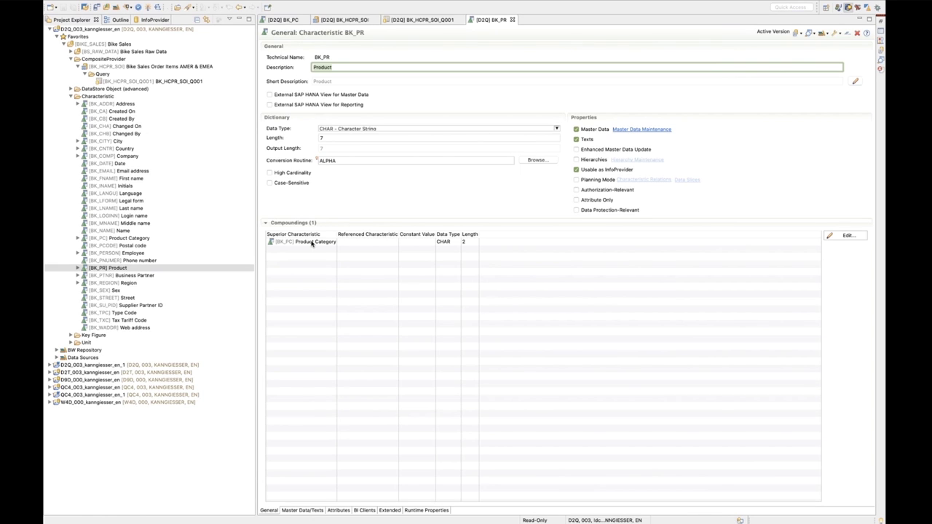
# Show the join scenario of the BK_HCPR_SOI CompositeProvider in its editor.
pyautogui.click(338, 22)
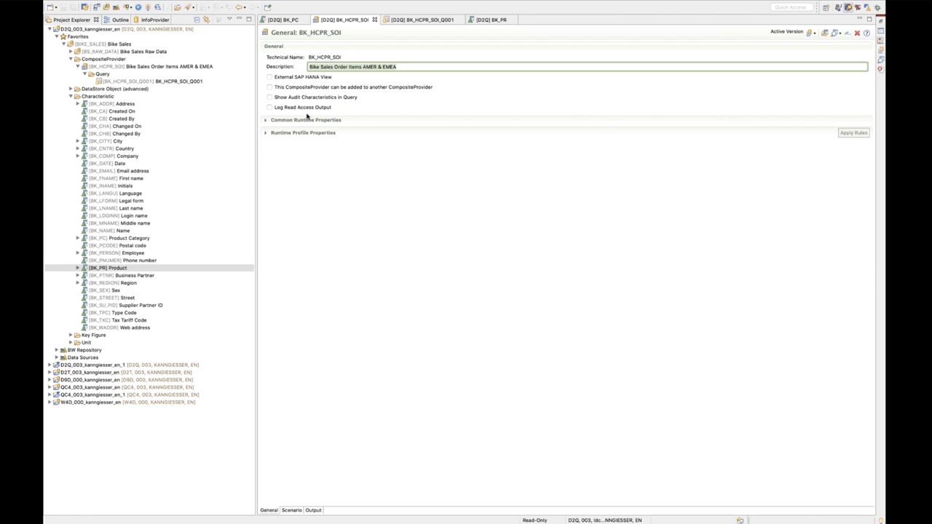
pyautogui.click(291, 510)
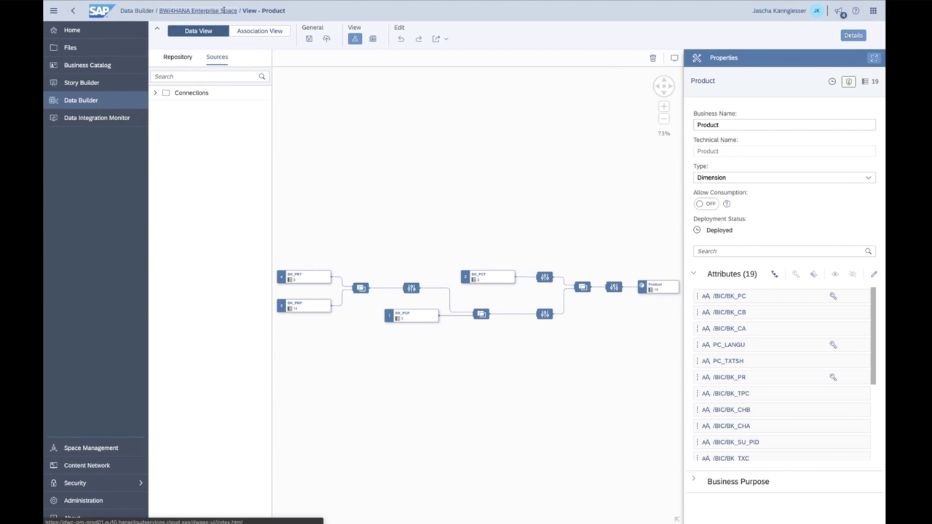
# Create a new graphical view and begin importing objects from the BW/4HANA connection.
pyautogui.click(223, 10)
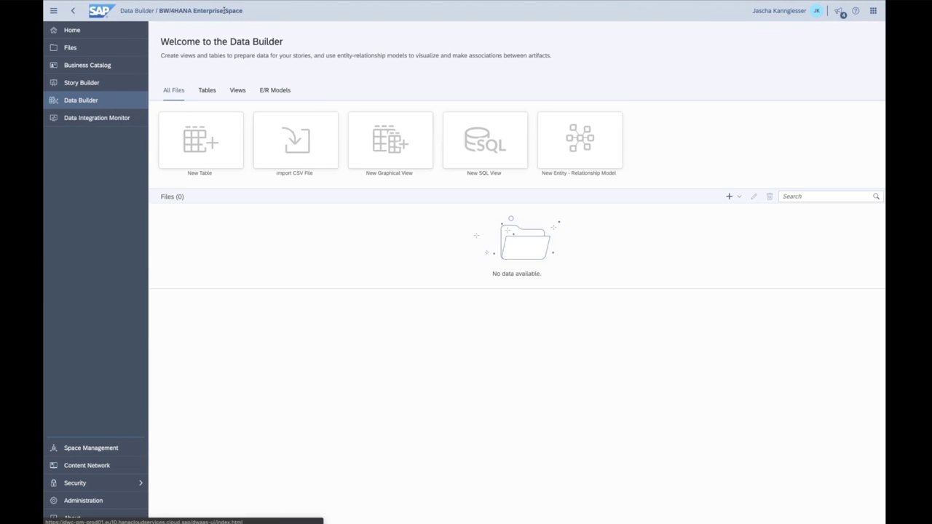
pyautogui.click(377, 172)
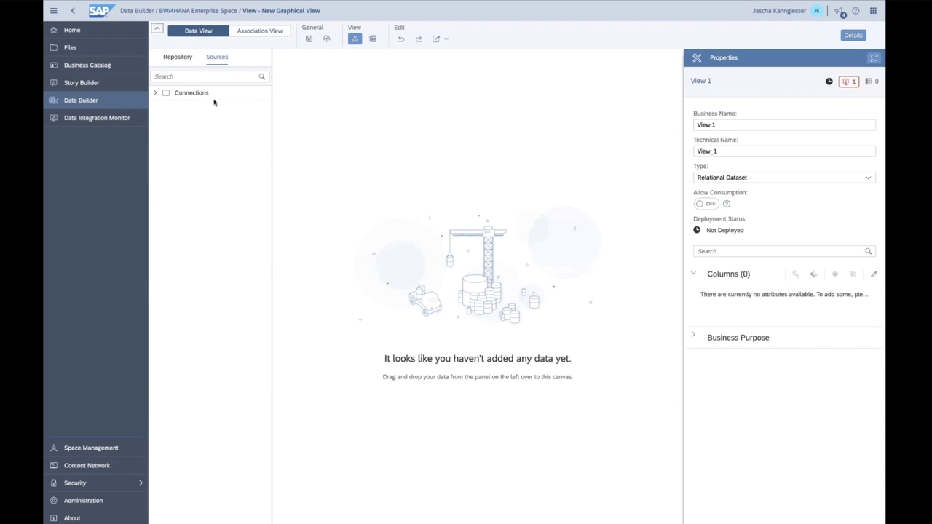
pyautogui.click(155, 92)
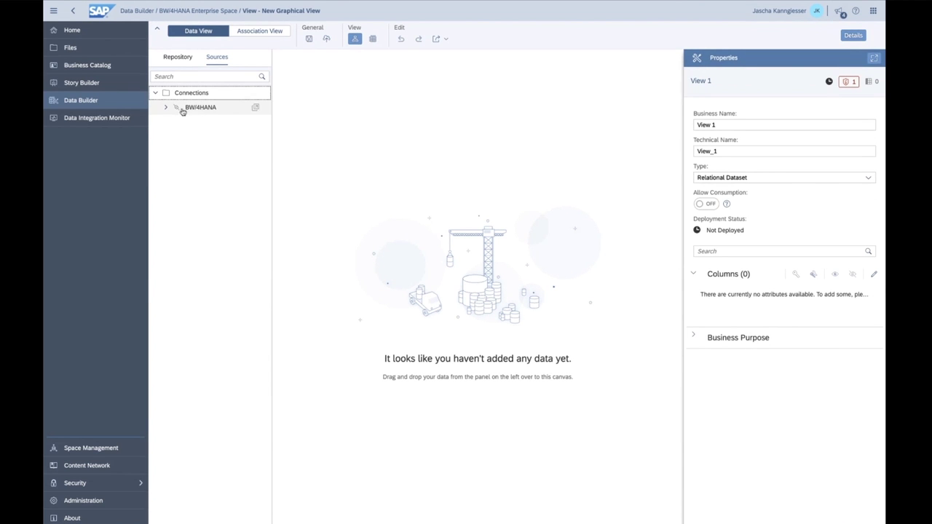
pyautogui.click(255, 107)
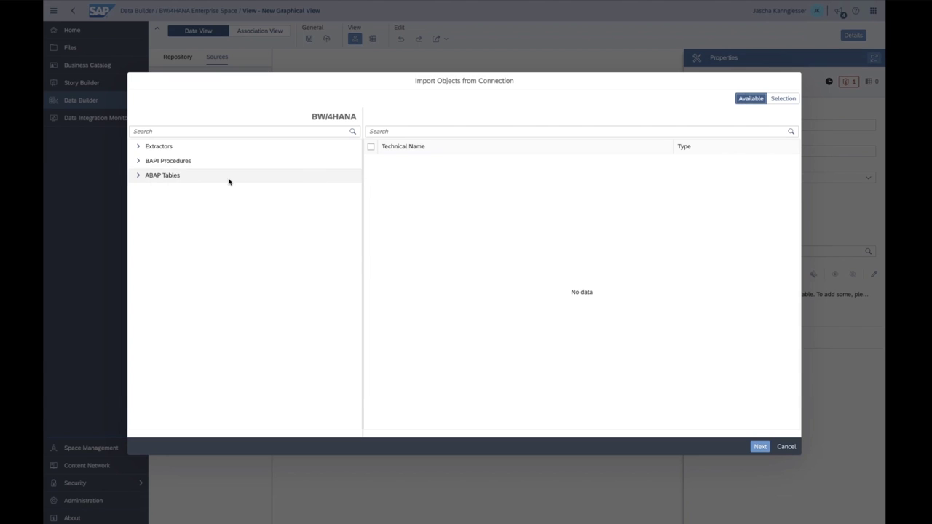
# Import and deploy the BK_HCPR_SOI$F Bike Sales Order Items table from the BW extractors.
pyautogui.click(139, 147)
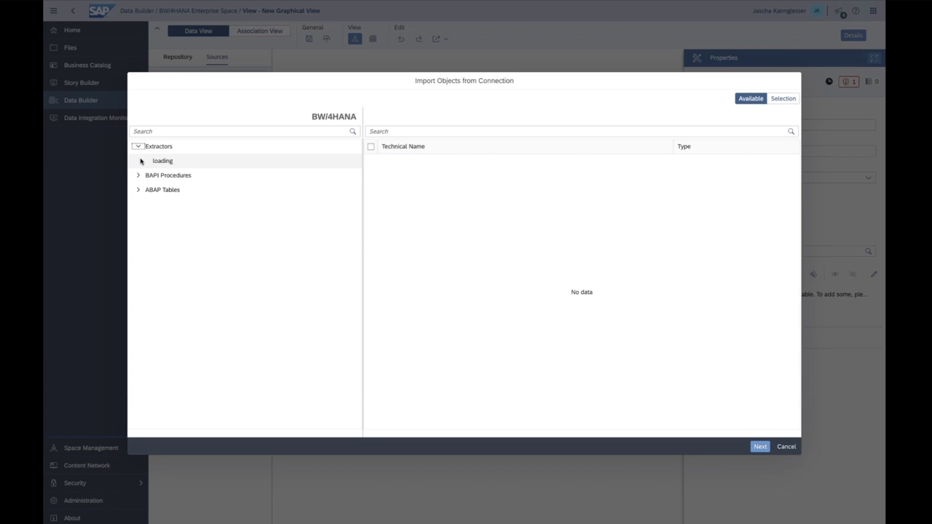
pyautogui.click(145, 175)
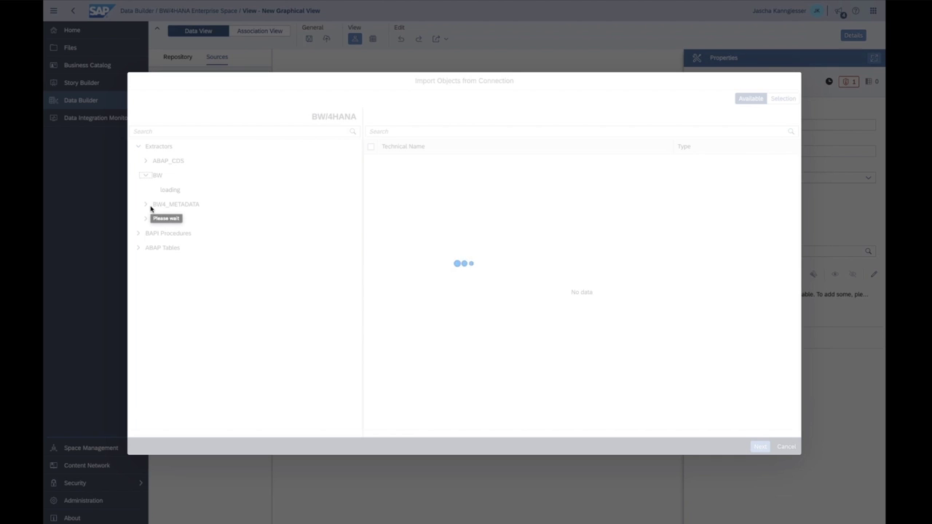
pyautogui.click(153, 233)
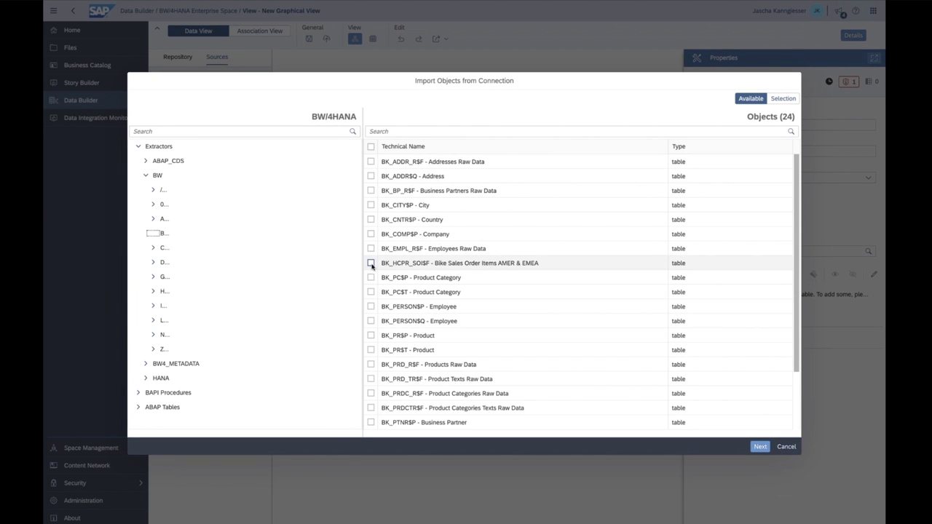
pyautogui.scroll(-2, 366, 308)
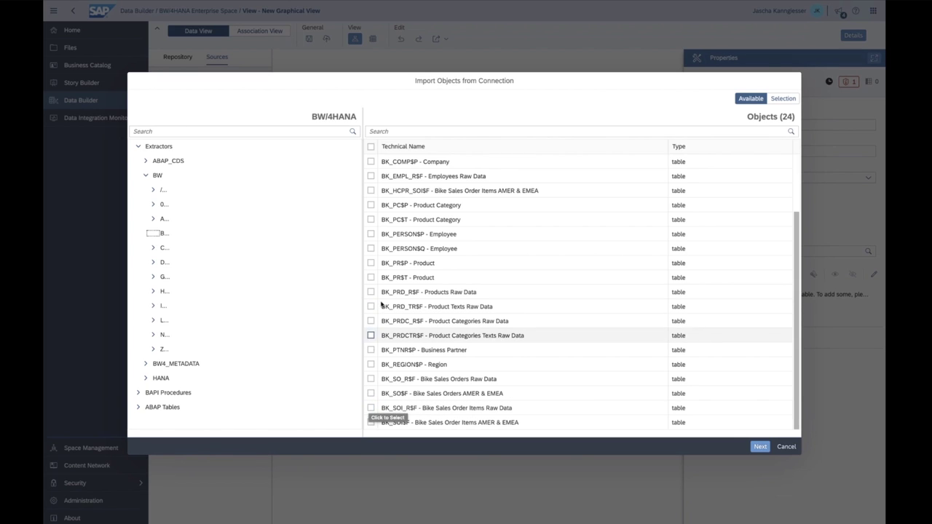
pyautogui.click(371, 190)
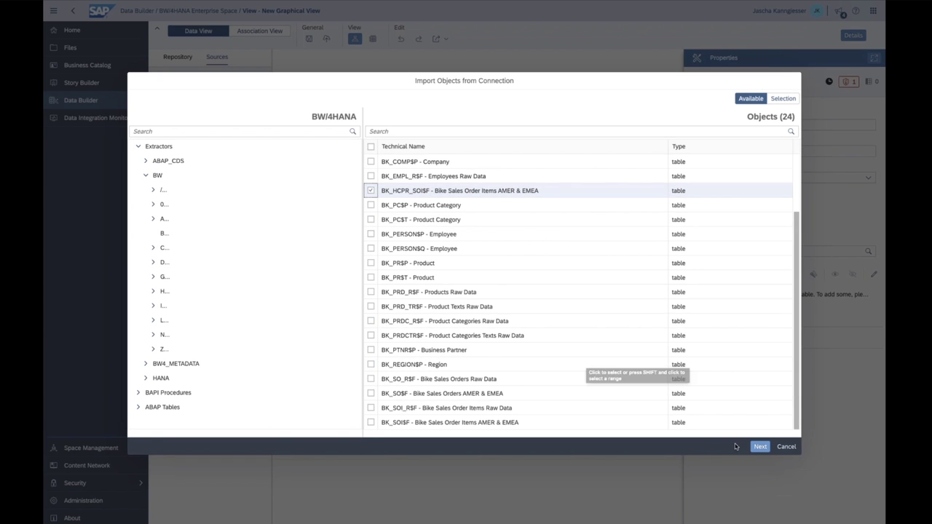
pyautogui.click(757, 447)
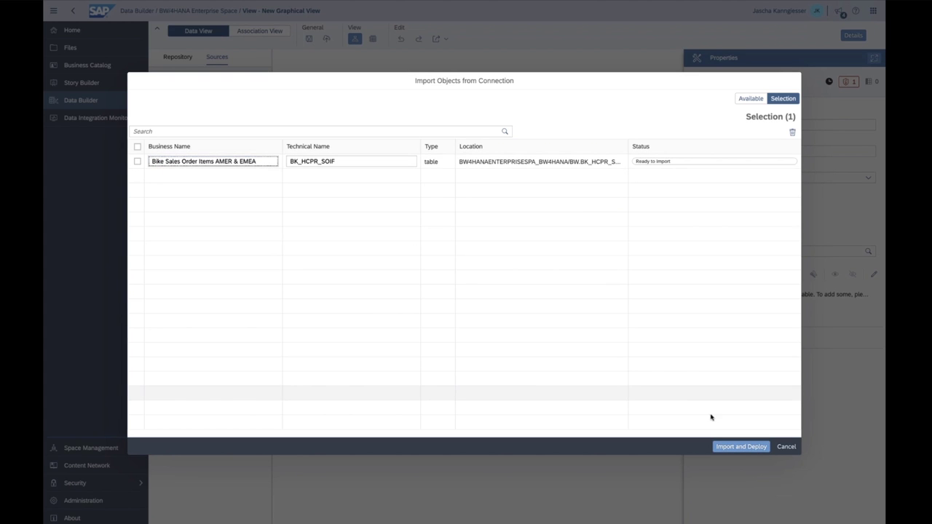
pyautogui.click(738, 451)
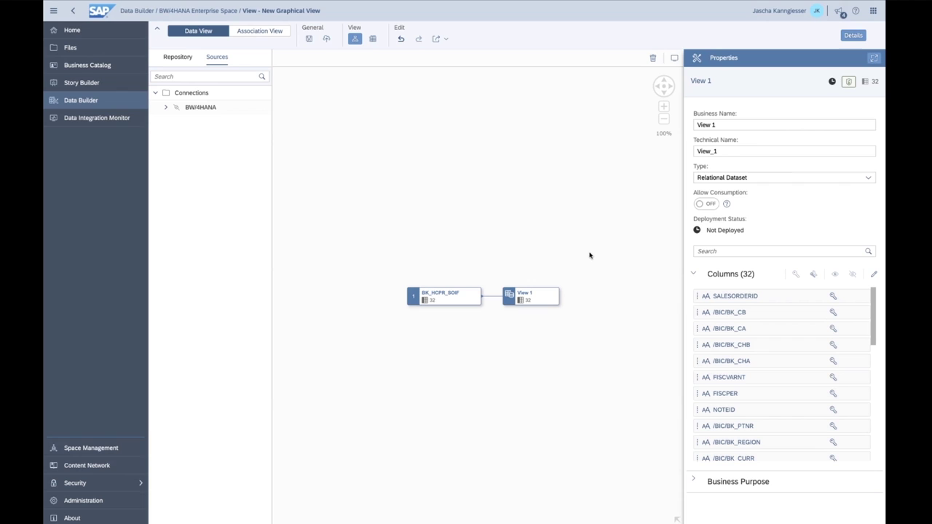
# Set View 1's type to Analytical Dataset.
pyautogui.click(739, 181)
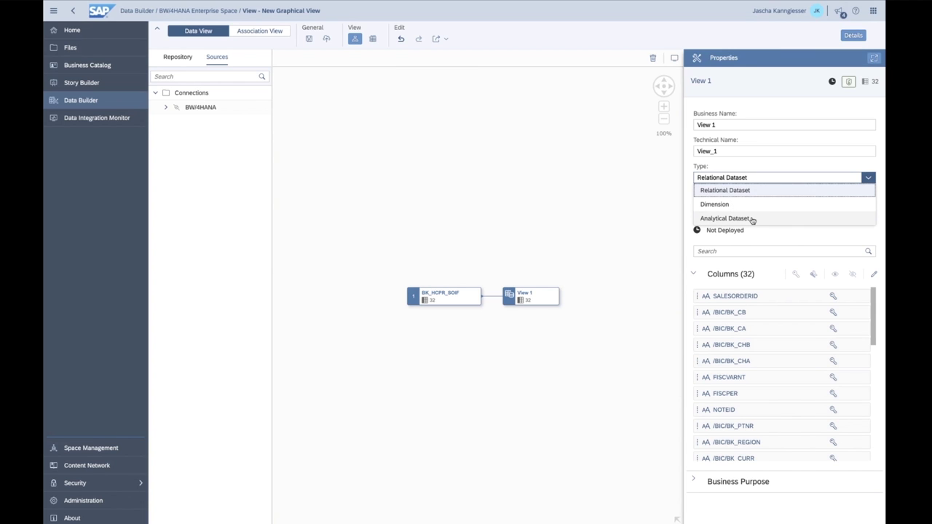
pyautogui.click(752, 219)
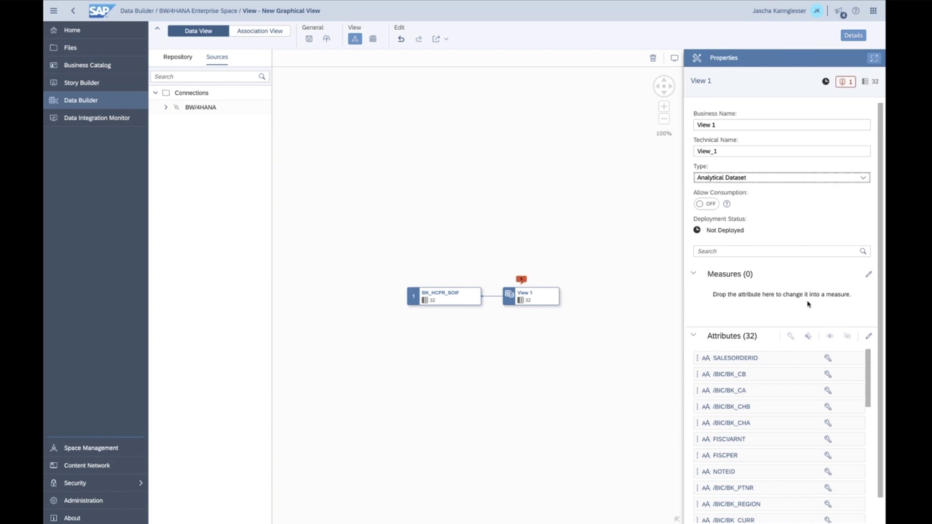
pyautogui.scroll(-1, 799, 304)
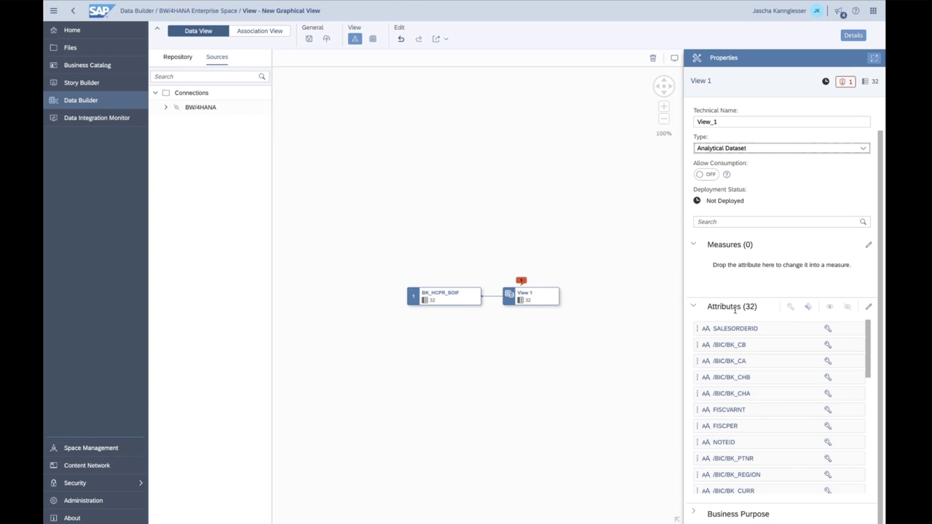
pyautogui.scroll(-5, 760, 417)
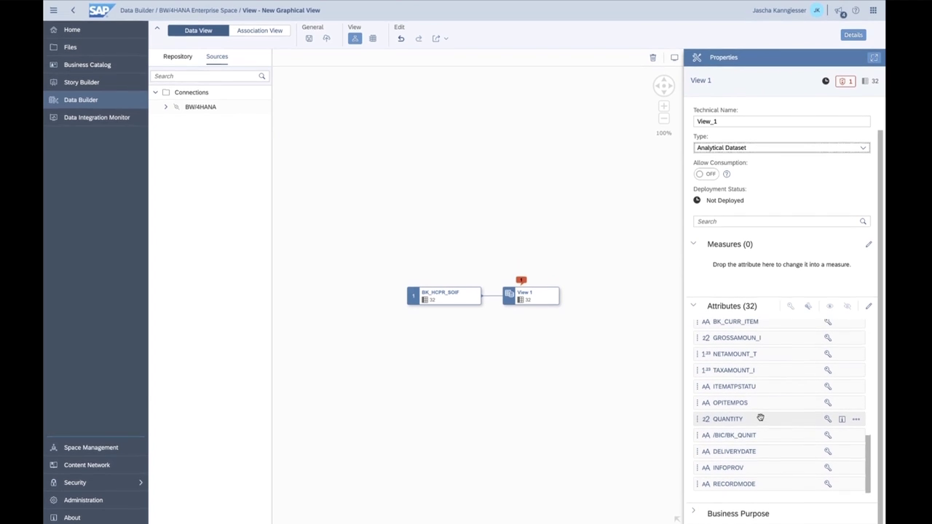
# Inspect GROSSAMOUN_I's semantic types and try moving it into Measures.
pyautogui.click(856, 354)
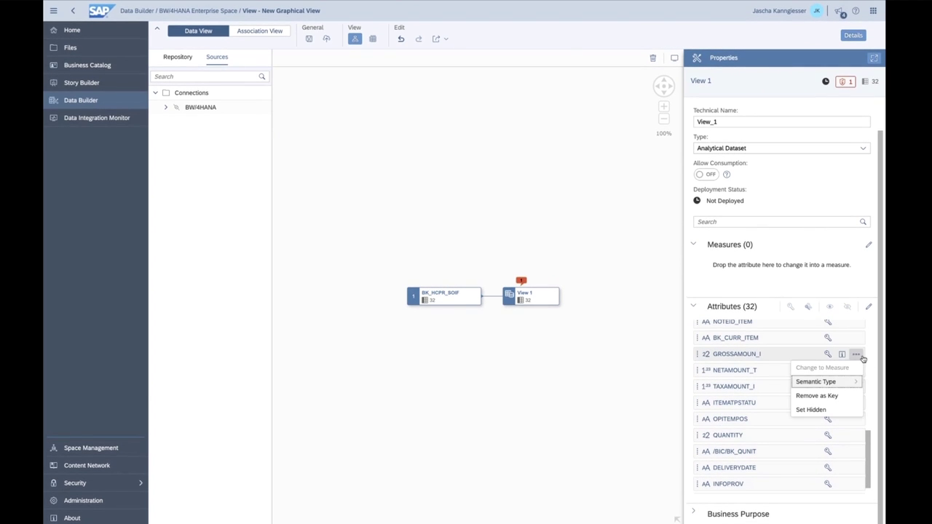
pyautogui.click(837, 383)
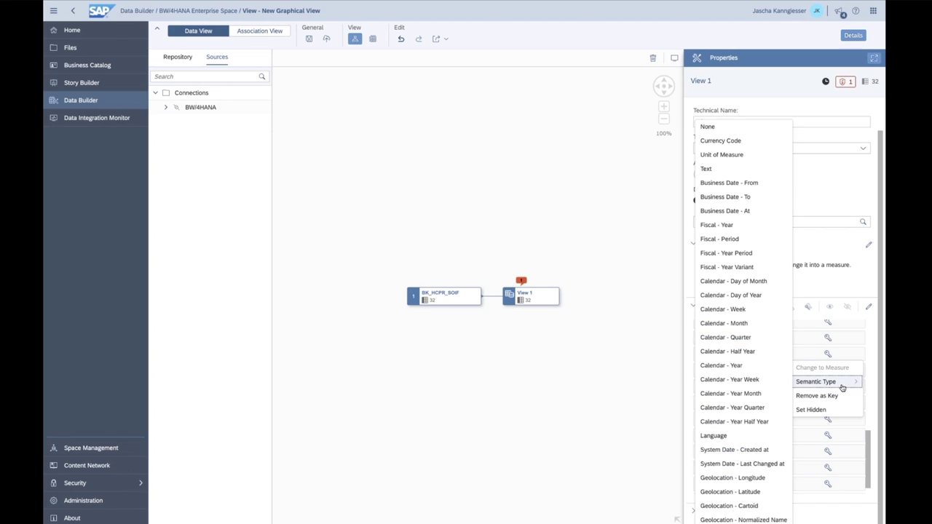
pyautogui.click(855, 355)
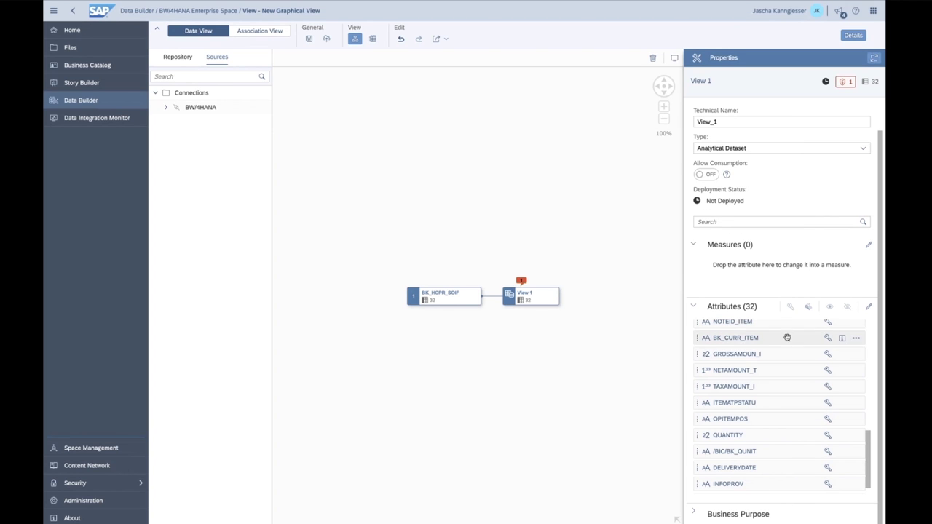
pyautogui.click(855, 355)
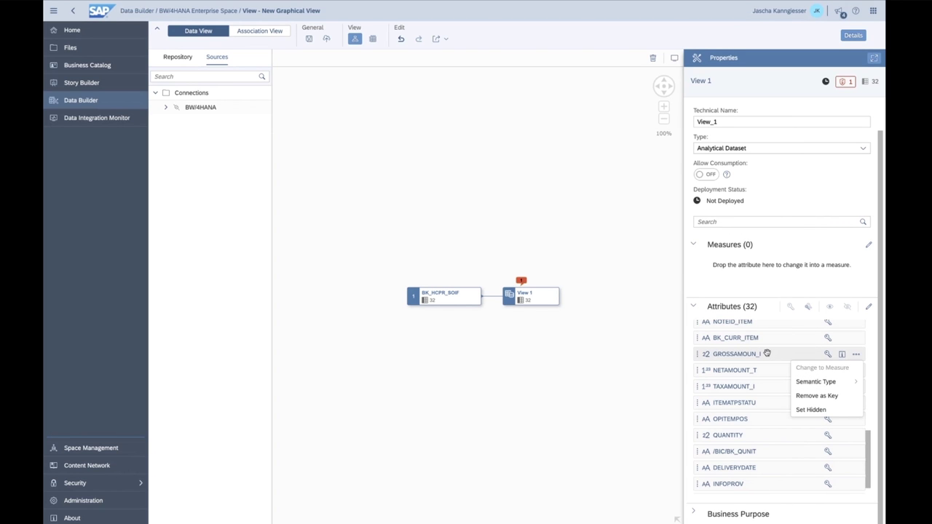
pyautogui.moveTo(714, 355); pyautogui.dragTo(705, 266)
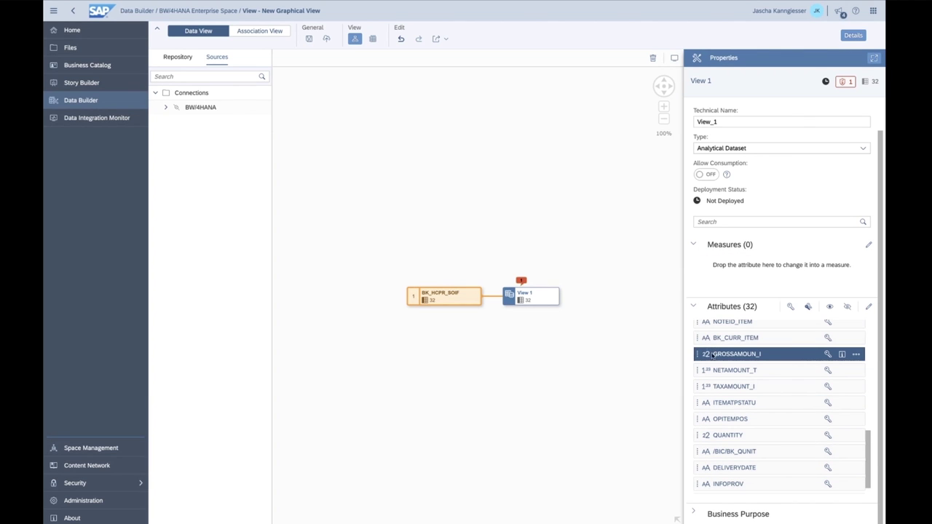
pyautogui.moveTo(700, 357); pyautogui.dragTo(740, 268)
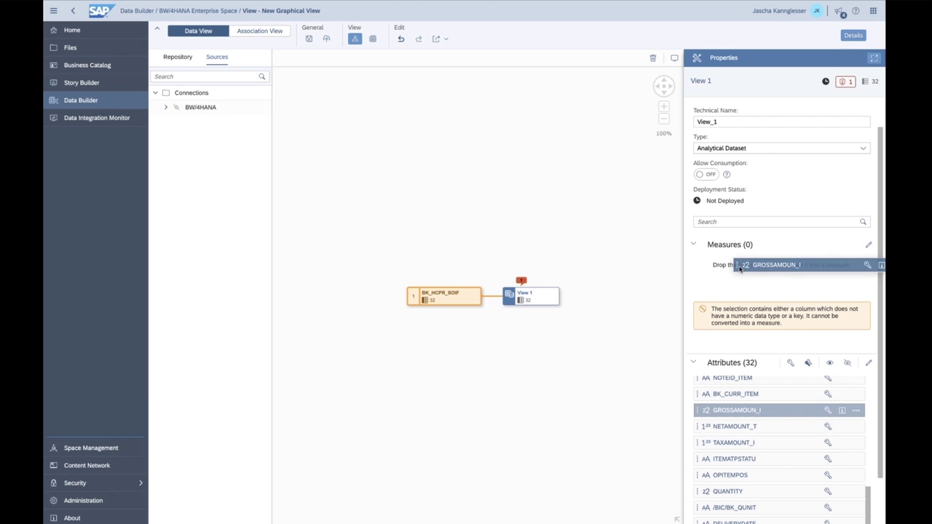
pyautogui.moveTo(739, 269); pyautogui.dragTo(739, 271)
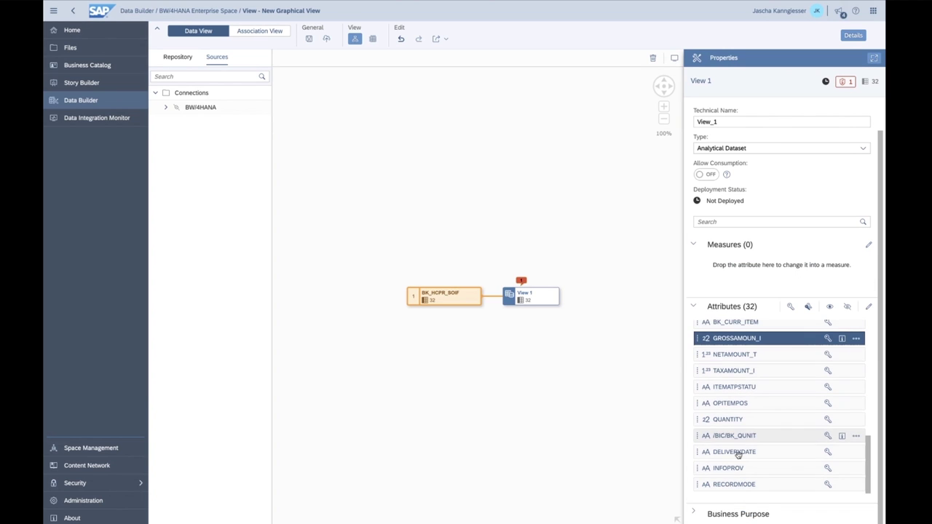
pyautogui.scroll(5, 738, 456)
pyautogui.scroll(-10, 738, 456)
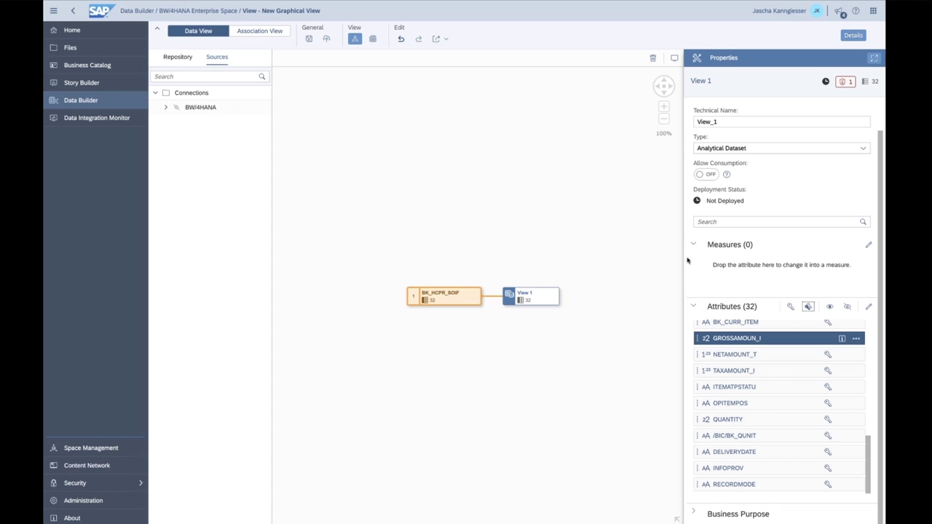
# In the attribute editor, clear key flags from /BIC/BK_CB through /BIC/BK_REGION.
pyautogui.click(808, 308)
pyautogui.click(790, 306)
pyautogui.click(868, 307)
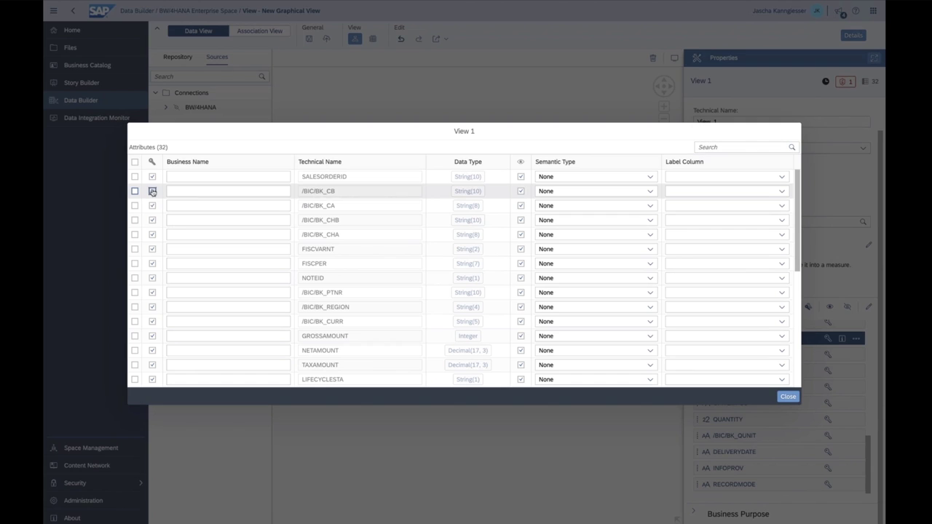
pyautogui.click(152, 191)
pyautogui.click(152, 205)
pyautogui.click(152, 220)
pyautogui.click(152, 249)
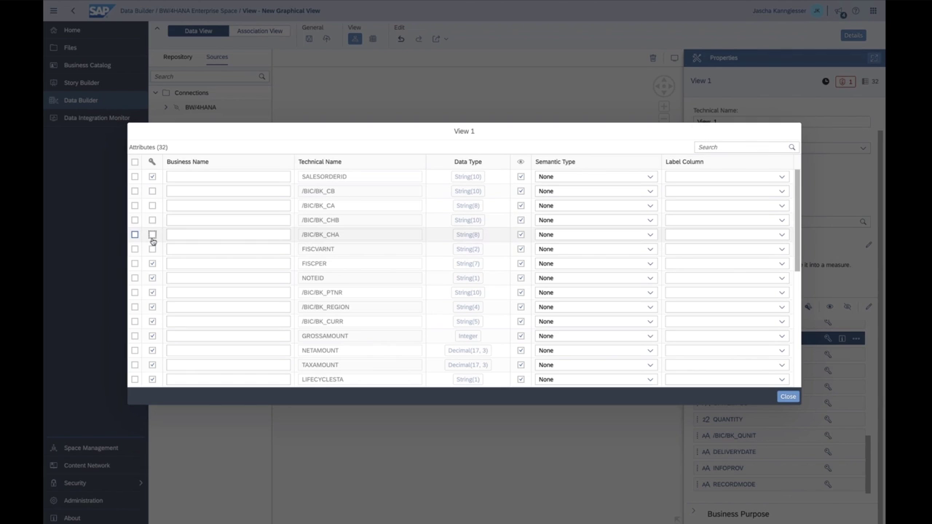
pyautogui.click(152, 235)
pyautogui.click(152, 264)
pyautogui.click(153, 278)
pyautogui.click(152, 292)
pyautogui.click(152, 307)
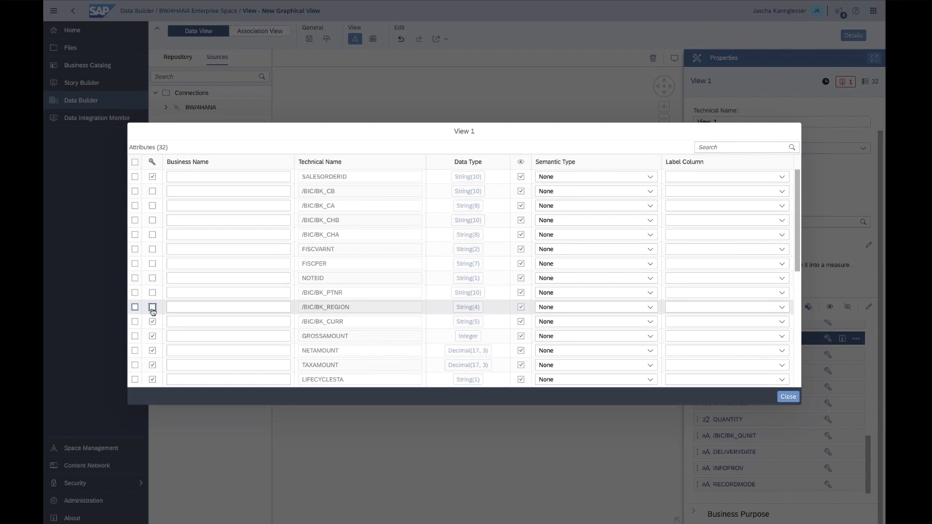
# Clear key flags on TAXAMOUNT, NETAMOUNT, /BIC/BK_CURR, GROSSAMOUNT and the three status columns.
pyautogui.scroll(-1, 152, 309)
pyautogui.click(152, 321)
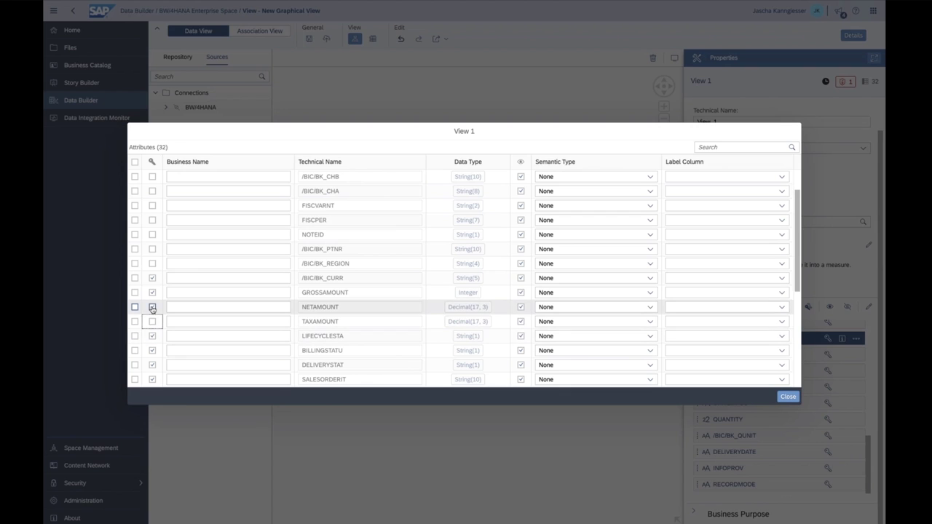
pyautogui.click(152, 307)
pyautogui.click(152, 292)
pyautogui.click(153, 278)
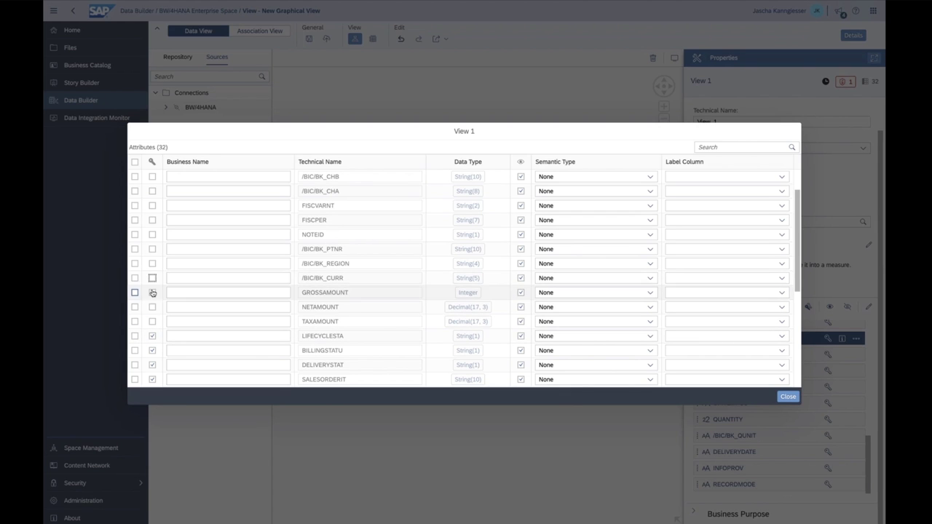
pyautogui.click(152, 336)
pyautogui.click(152, 351)
pyautogui.click(152, 365)
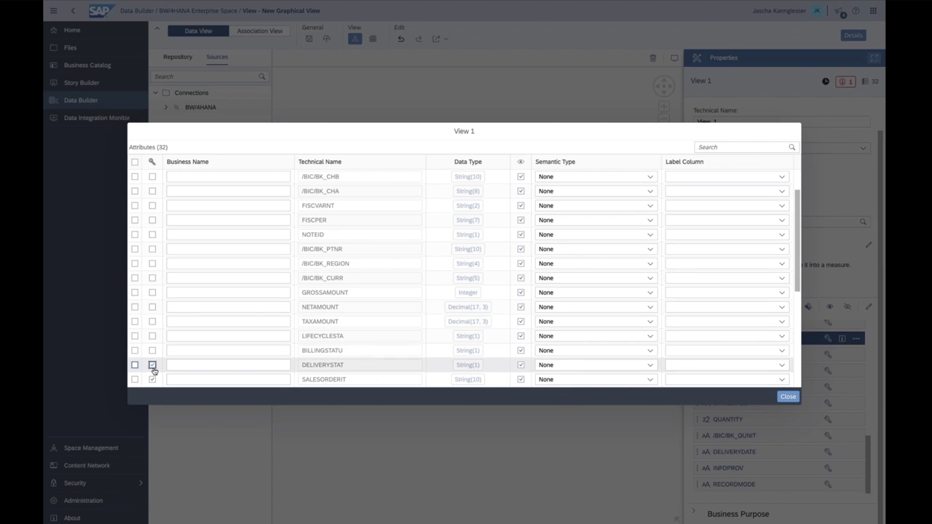
# Clear key flags from RECORDMODE through BK_CURR_ITEM and close the attribute editor.
pyautogui.scroll(-5, 154, 385)
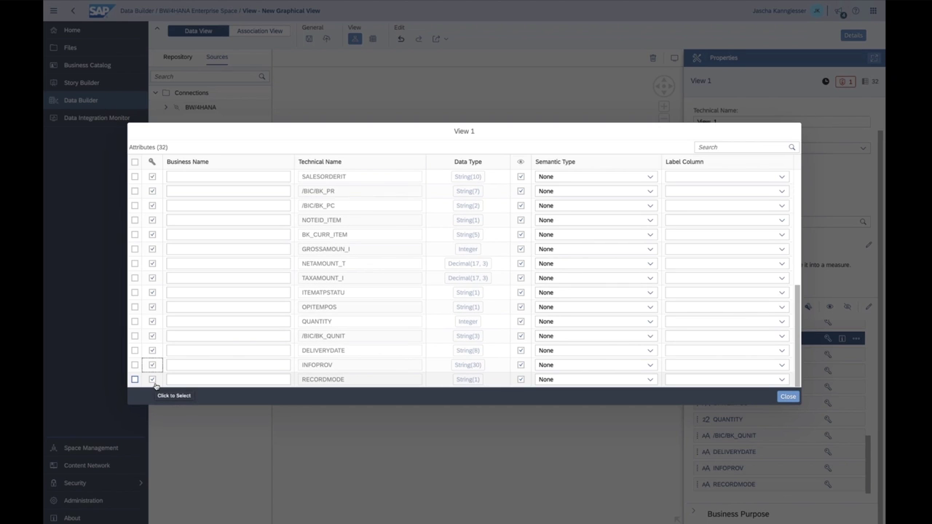
pyautogui.click(152, 379)
pyautogui.click(152, 364)
pyautogui.click(152, 350)
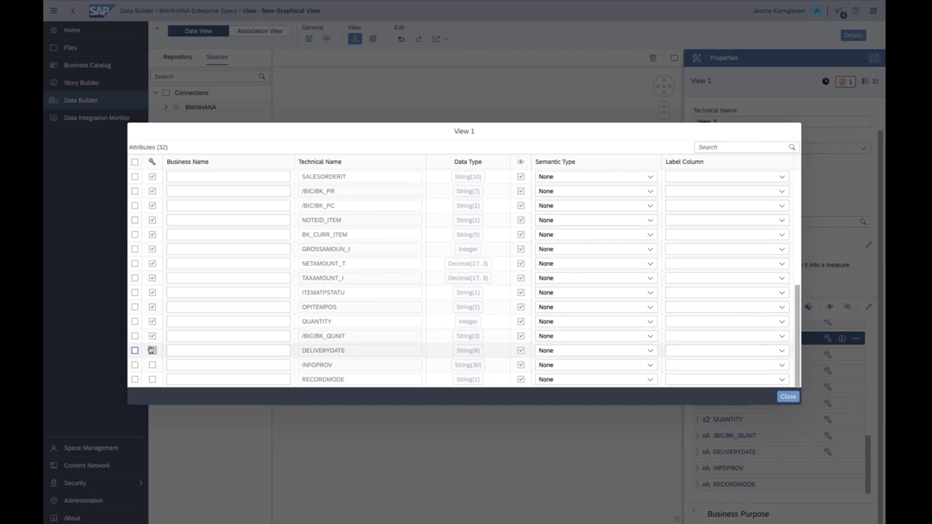
pyautogui.click(152, 335)
pyautogui.click(152, 321)
pyautogui.click(152, 306)
pyautogui.click(152, 292)
pyautogui.click(152, 277)
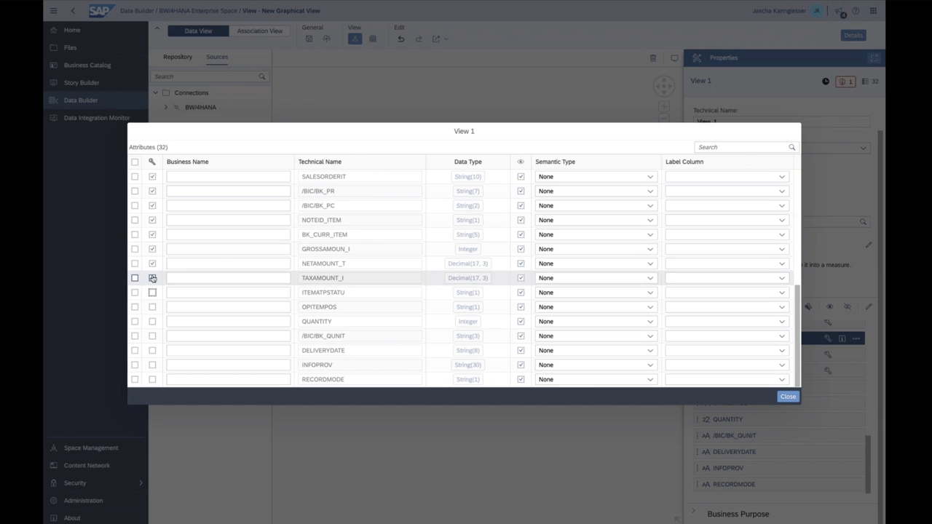
pyautogui.click(152, 262)
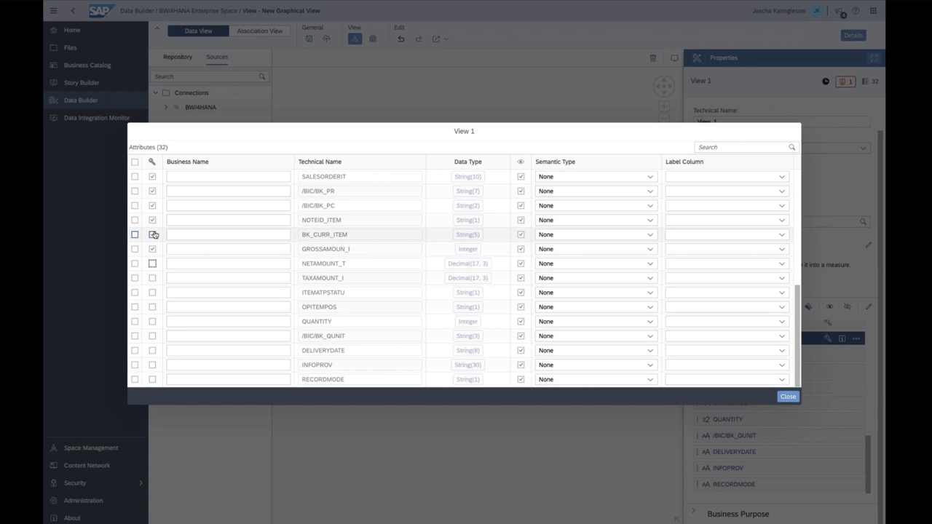
pyautogui.click(152, 248)
pyautogui.click(152, 234)
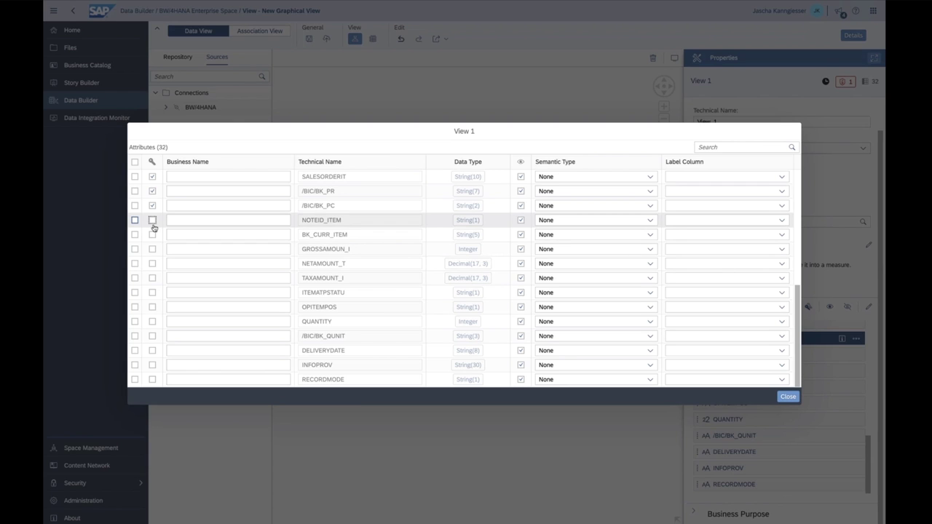
pyautogui.scroll(5, 153, 228)
pyautogui.click(787, 396)
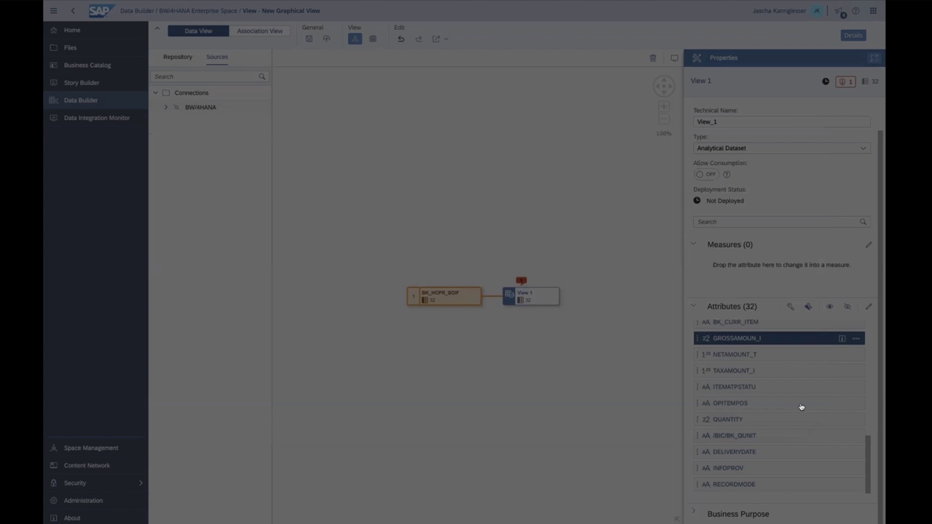
# Make TAXAMOUNT, NETAMOUNT and GROSSAMOUNT summed measures by moving them into Measures.
pyautogui.scroll(10, 830, 393)
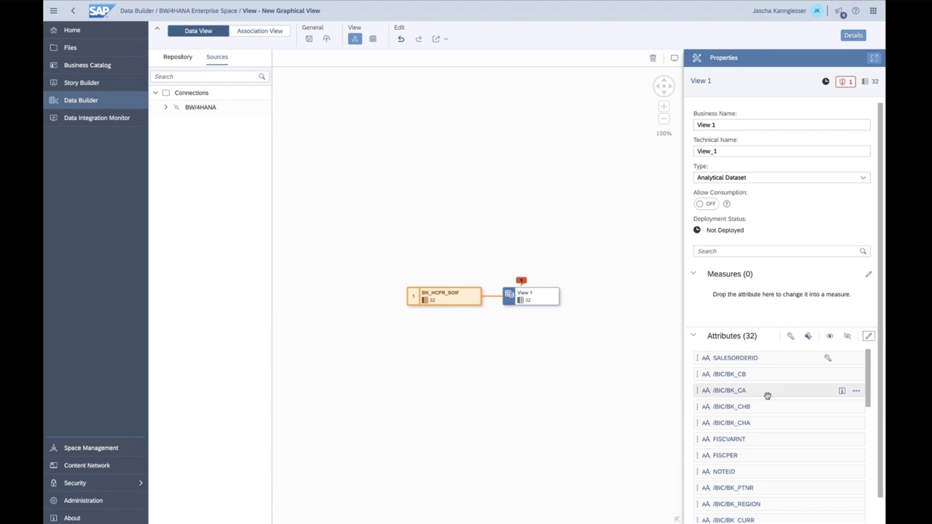
pyautogui.scroll(-5, 766, 396)
pyautogui.scroll(3, 767, 396)
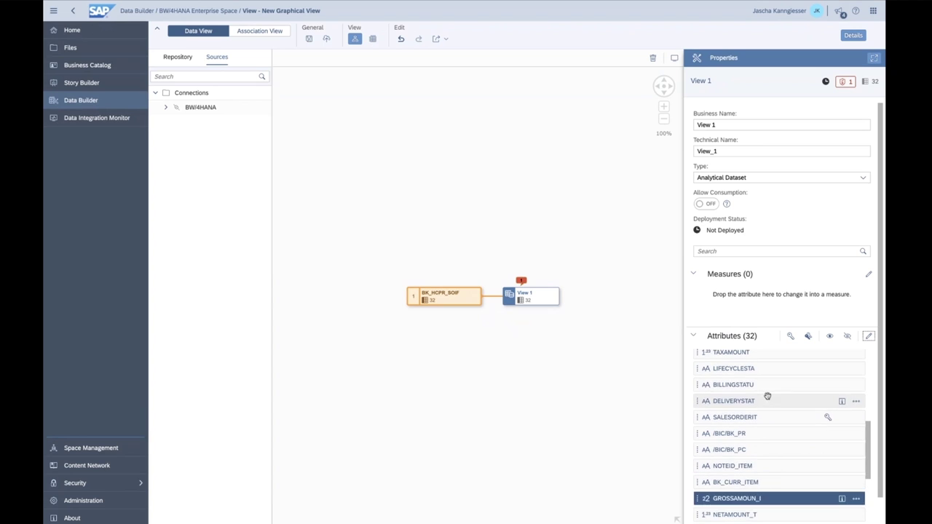
pyautogui.moveTo(705, 384); pyautogui.dragTo(705, 295)
pyautogui.moveTo(702, 367); pyautogui.dragTo(707, 298)
pyautogui.scroll(1, 707, 391)
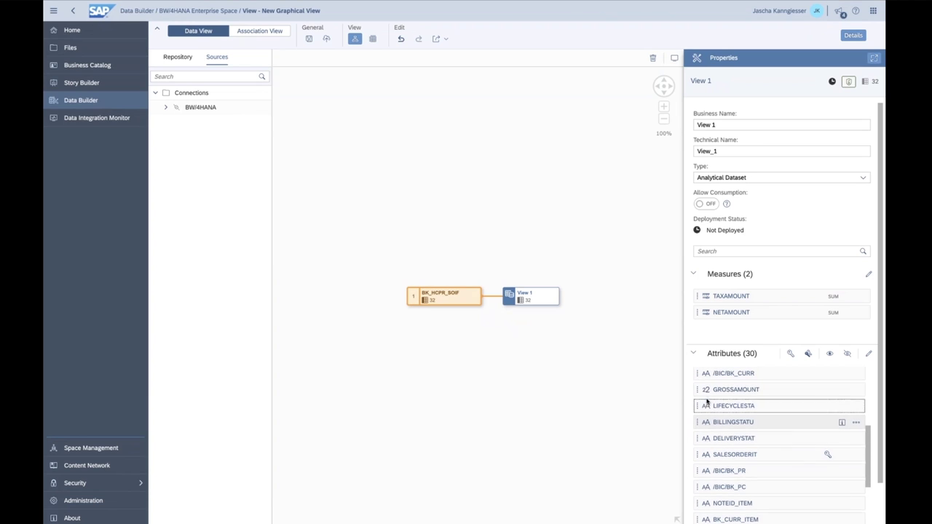
pyautogui.moveTo(704, 393); pyautogui.dragTo(711, 322)
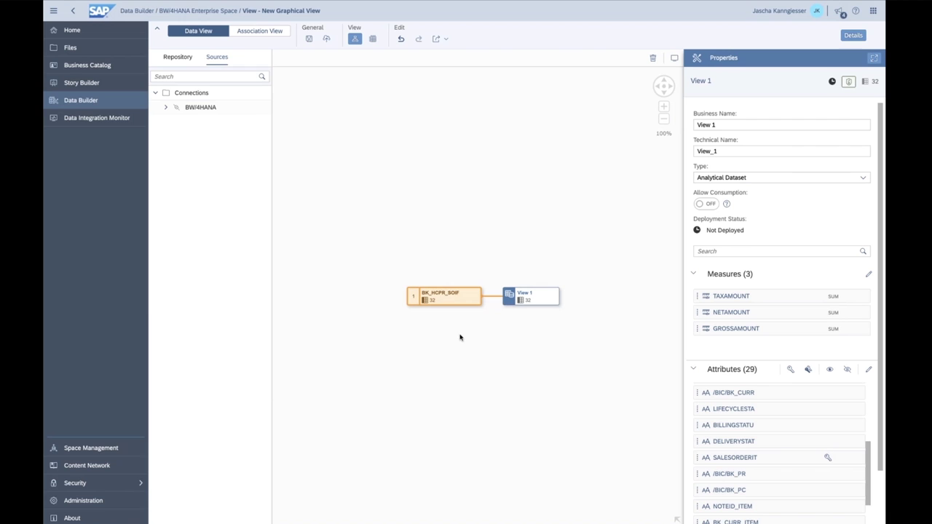
# Change the business name to 'BW/4 Sales Data' (BW4_Sales_Data) and save the view.
pyautogui.tripleClick(721, 128)
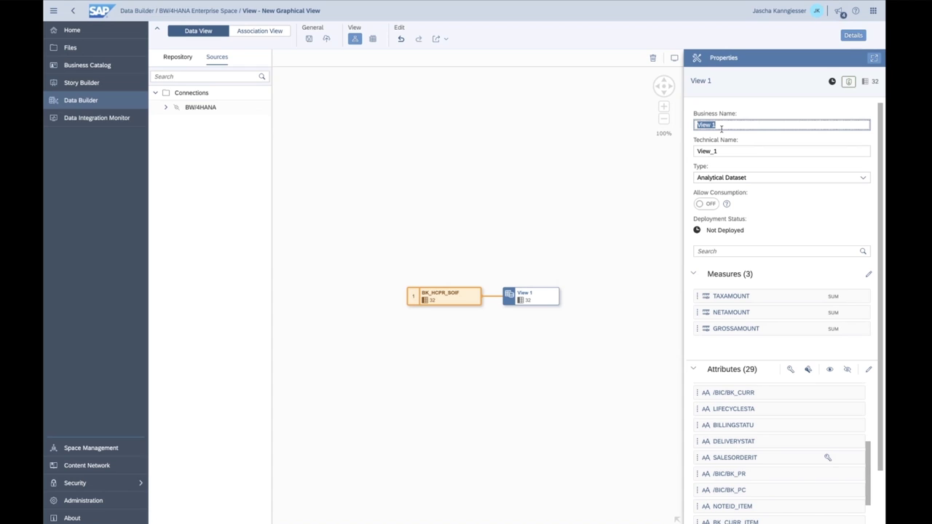
pyautogui.write('ad')
pyautogui.press('BackSpace')
pyautogui.press('BackSpace')
pyautogui.write('BW/4 Sales Data')
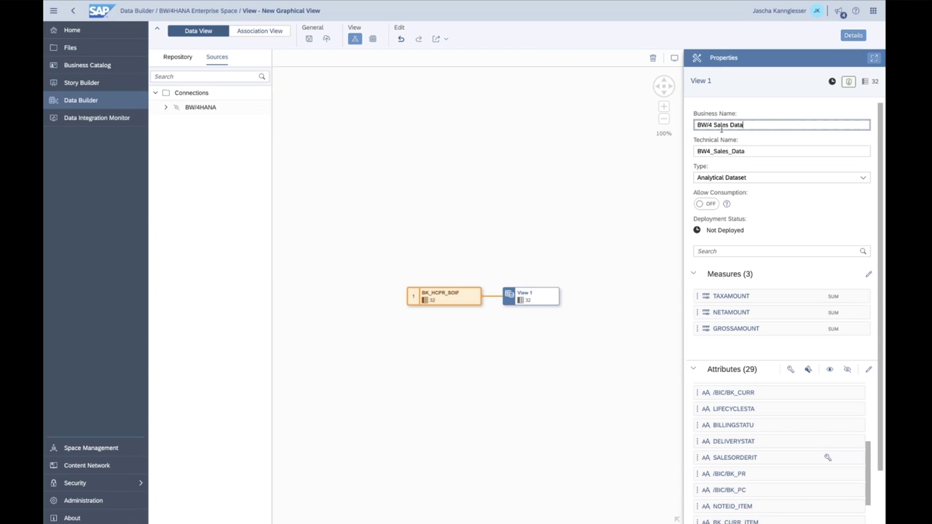
pyautogui.click(410, 153)
pyautogui.click(308, 39)
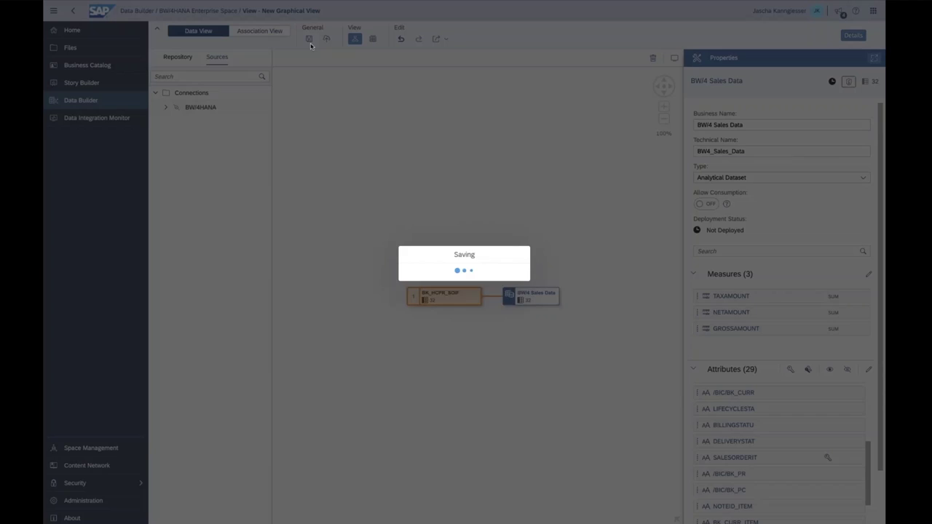
pyautogui.click(491, 307)
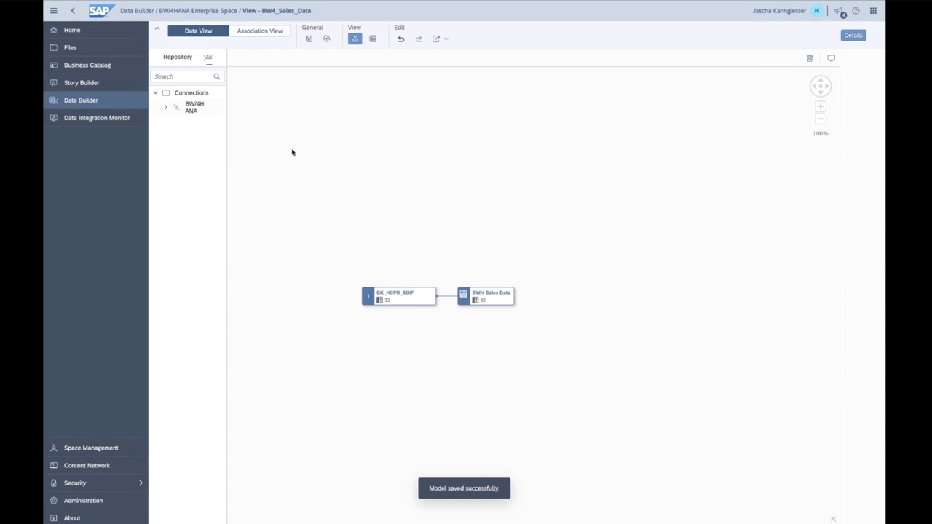
# Add an association from BW/4 Sales Data to the Product view and deploy the dataset.
pyautogui.click(276, 35)
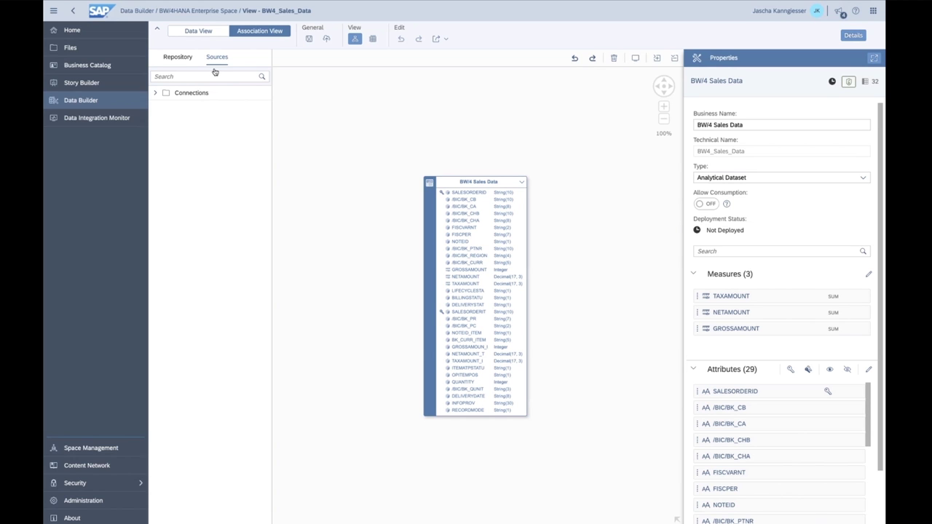
pyautogui.click(177, 57)
pyautogui.moveTo(194, 123); pyautogui.dragTo(470, 206)
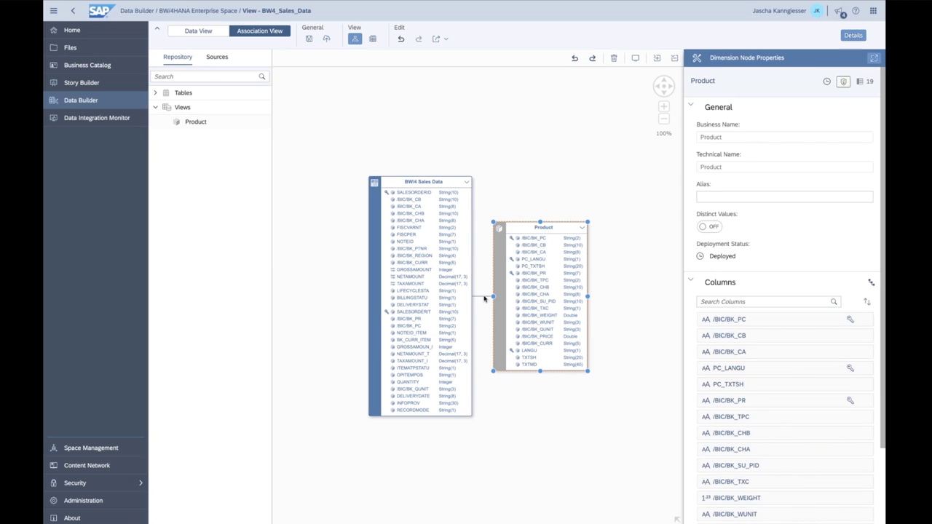
pyautogui.click(484, 296)
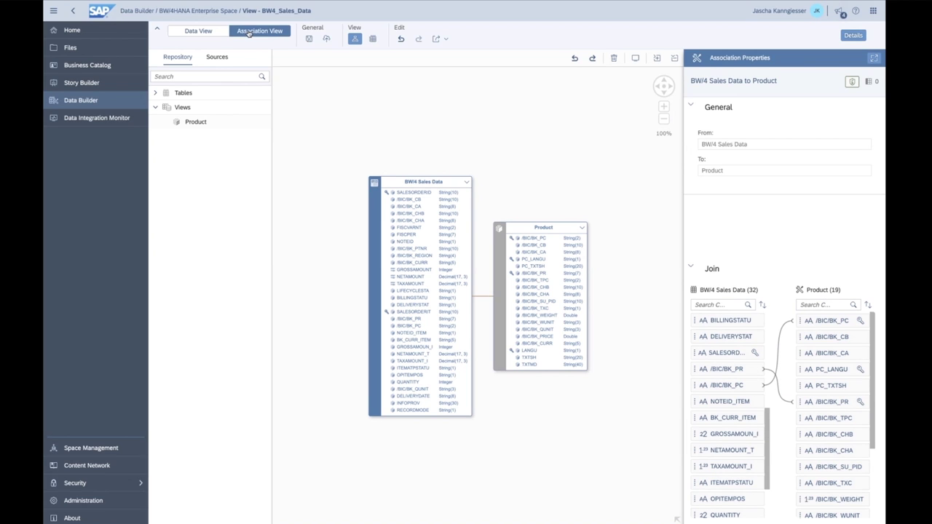
pyautogui.click(325, 40)
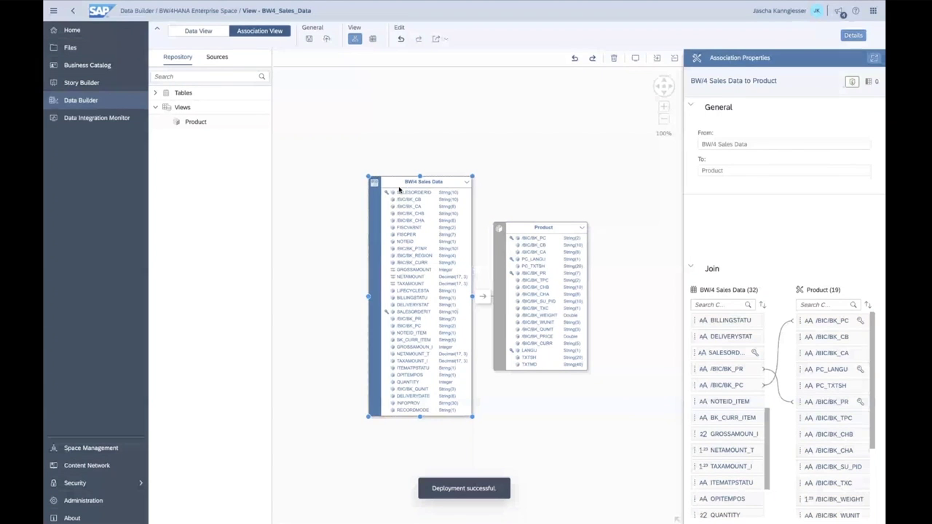
pyautogui.click(400, 193)
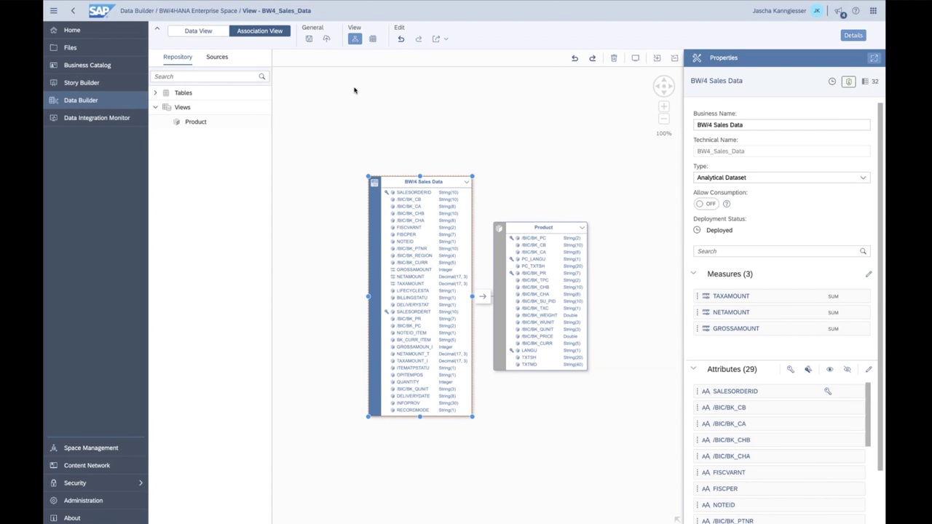
# Preview 1000 rows of the BW/4 Sales Data dataset, then switch to the Eclipse BW modeling tools.
pyautogui.click(373, 38)
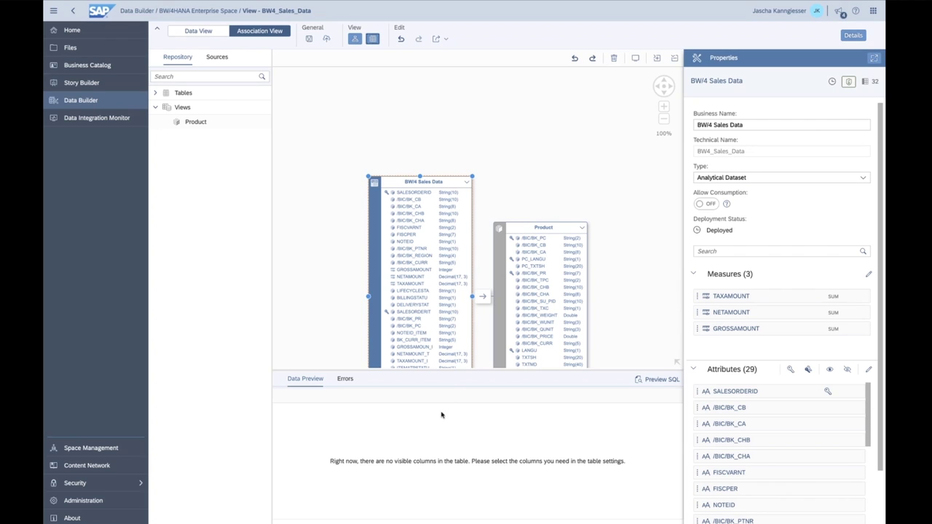
pyautogui.click(216, 32)
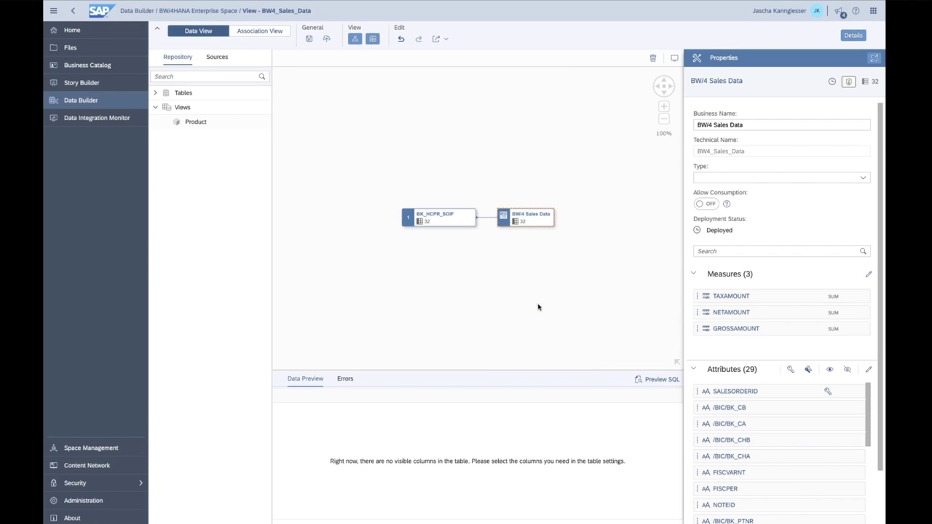
pyautogui.click(534, 221)
pyautogui.click(565, 240)
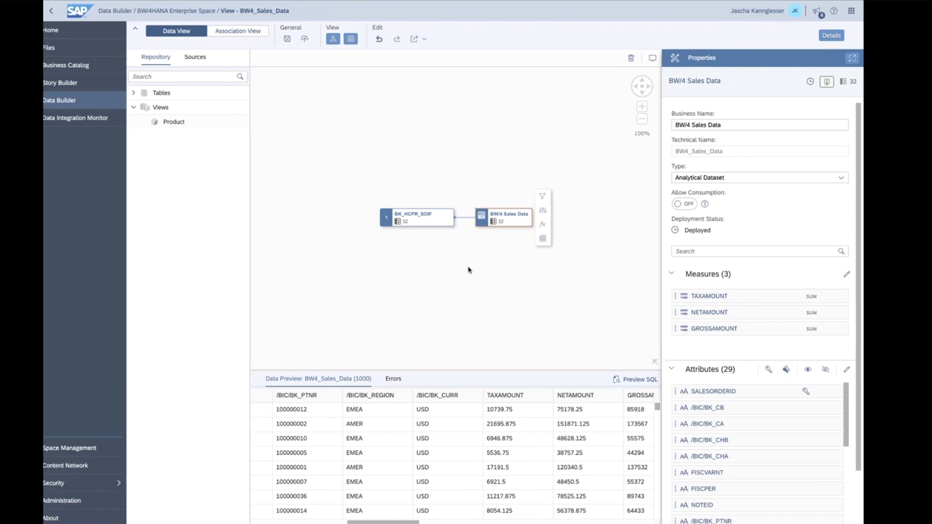
pyautogui.hotkey('ctrl', 'Right')
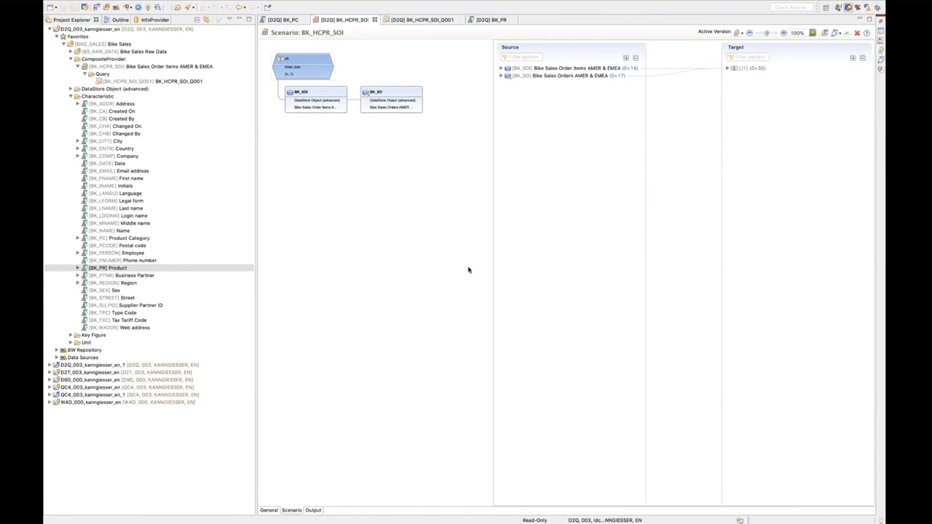
# Take the BK_HCPR_SOI_Q001 query name from its Description field, then go back to the browser.
pyautogui.click(428, 19)
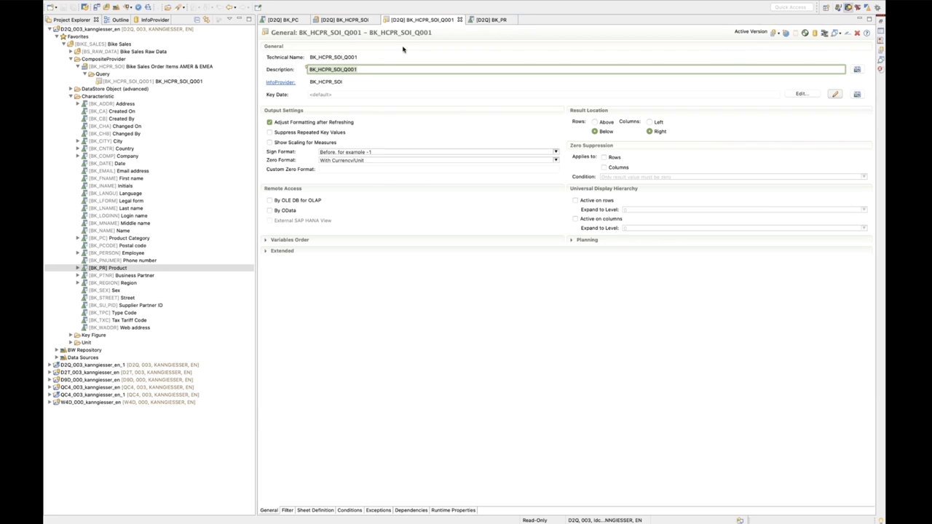
pyautogui.click(358, 69)
pyautogui.hotkey('ctrl', 'Left')
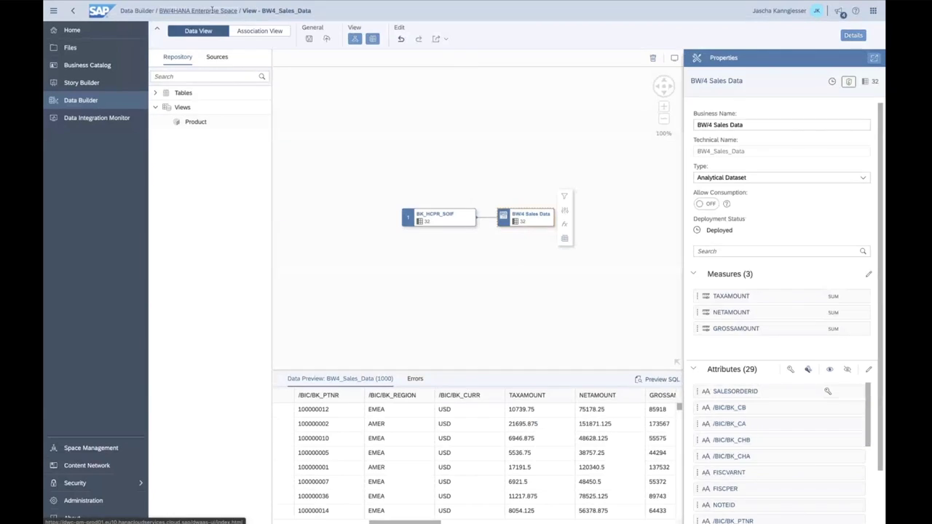
# Create an empty graphical view, View 1, and expand Sources > Connections to show BW/4HANA.
pyautogui.click(228, 15)
pyautogui.click(385, 139)
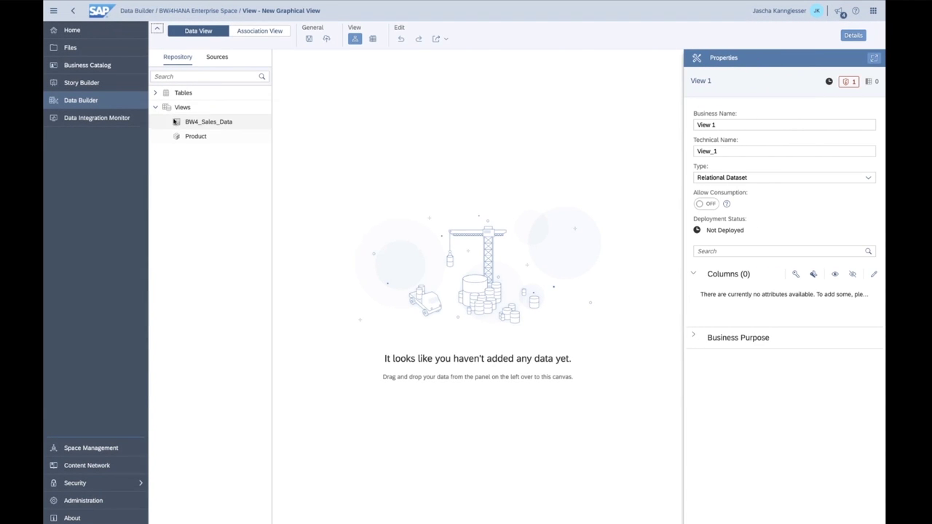
pyautogui.click(249, 107)
pyautogui.click(216, 58)
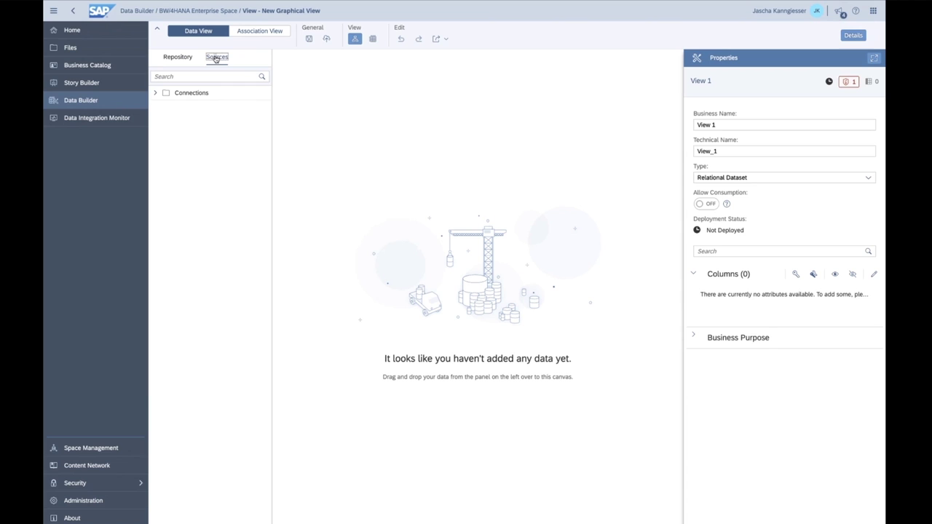
pyautogui.click(155, 93)
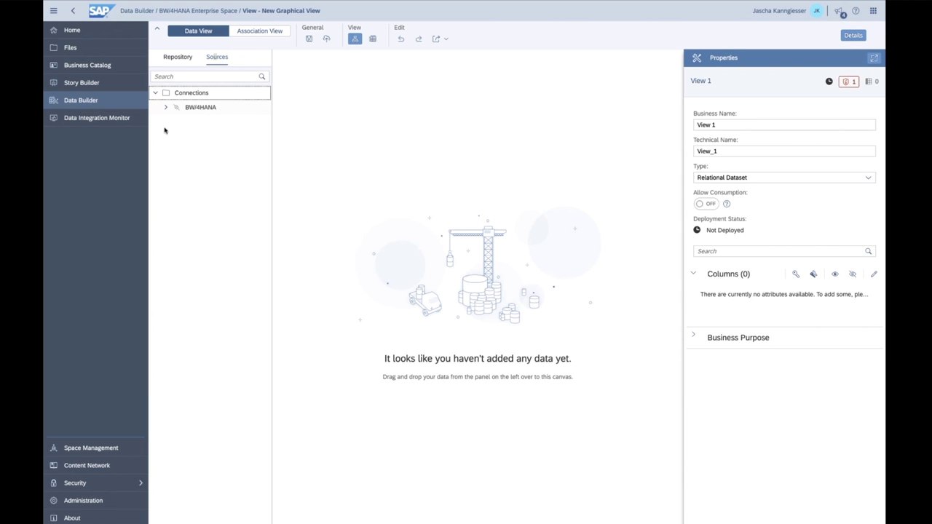
pyautogui.click(251, 109)
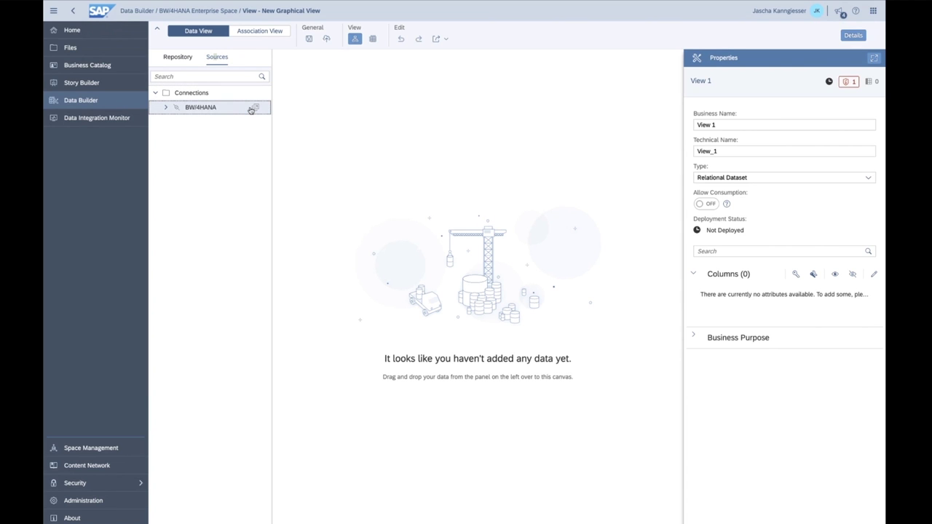
# In the BW/4HANA import dialog, browse Extractors > BW and search for BK_HCPR_SOI_Q001, which finds 0 objects.
pyautogui.click(255, 108)
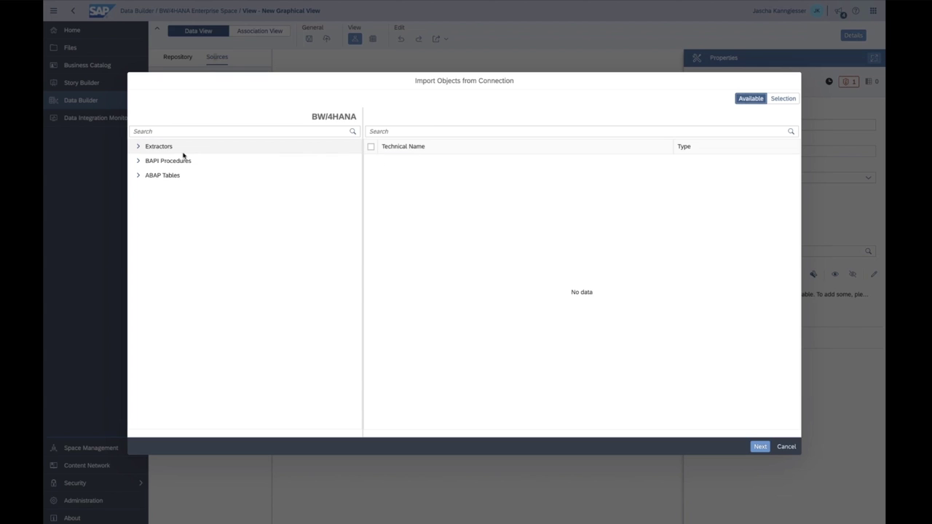
pyautogui.click(138, 147)
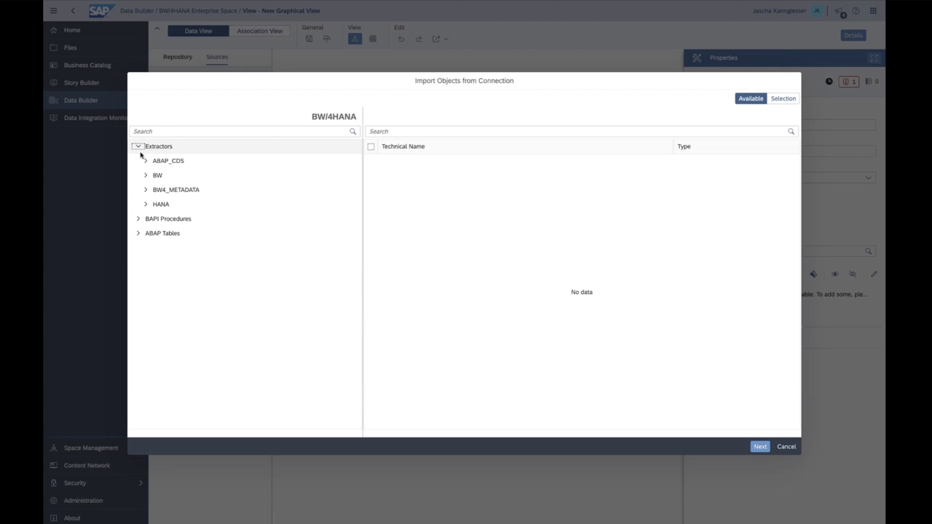
pyautogui.click(143, 175)
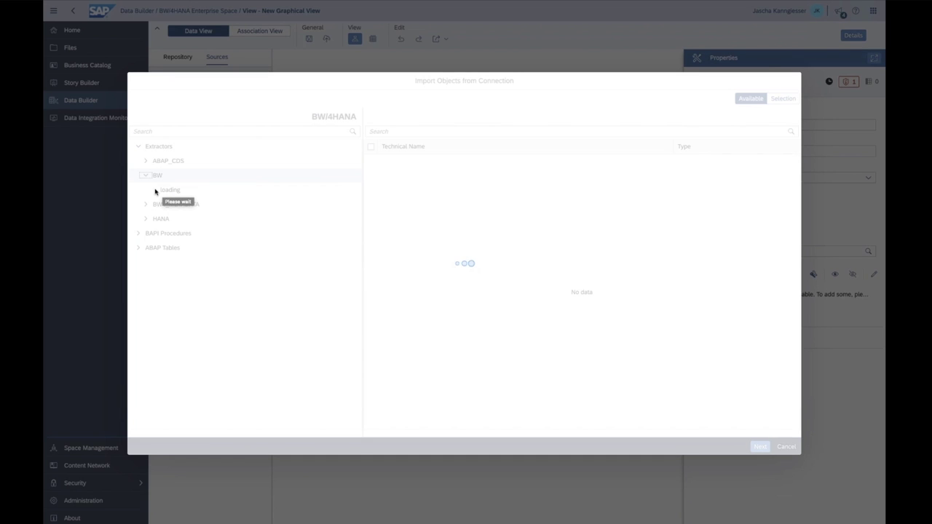
pyautogui.click(153, 234)
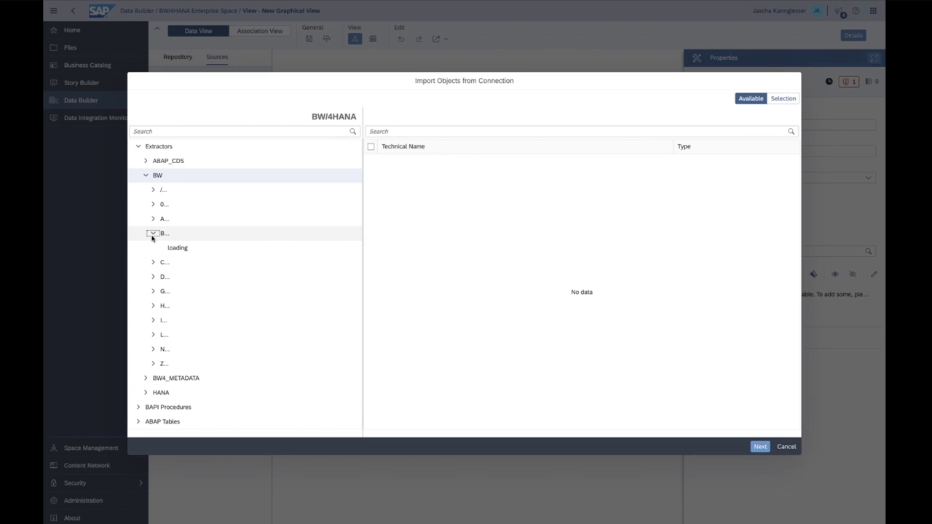
pyautogui.click(439, 132)
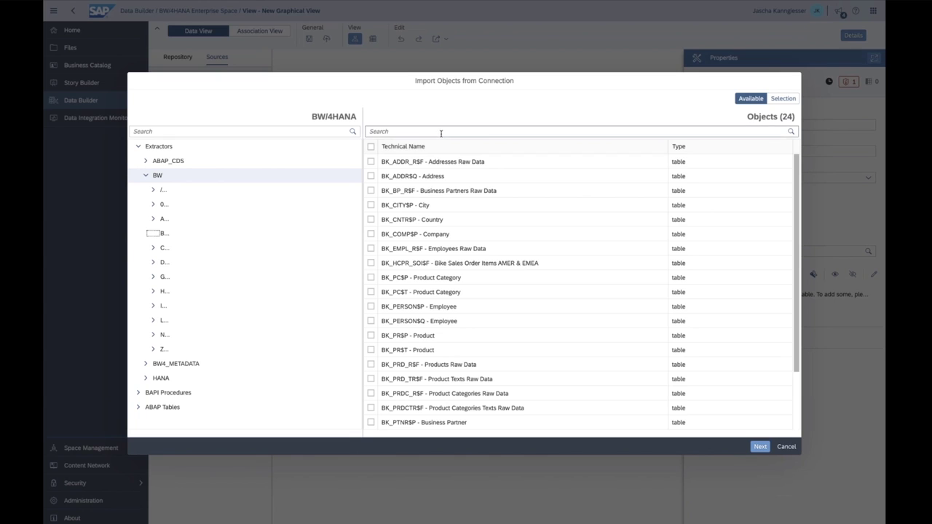
pyautogui.write('BK_HCPR_SOI_Q001')
pyautogui.click(791, 131)
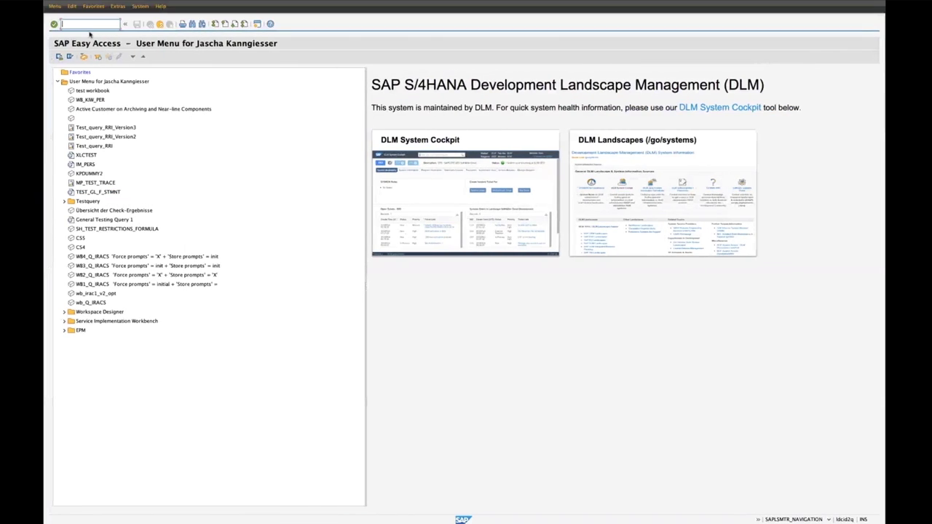
# Open the Query Monitor with /nrsrt and enter BK_HCPR_SOI_Q001 as the query.
pyautogui.write('/N')
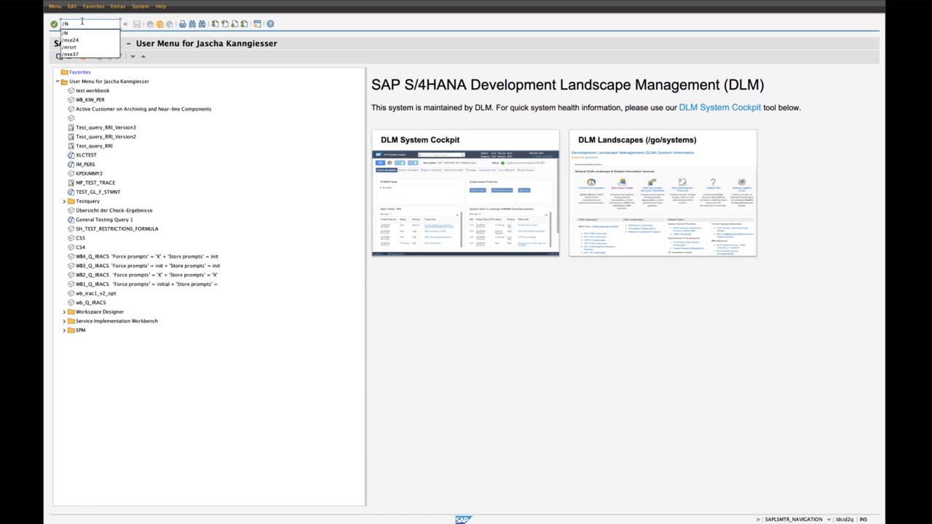
pyautogui.write('rsrt')
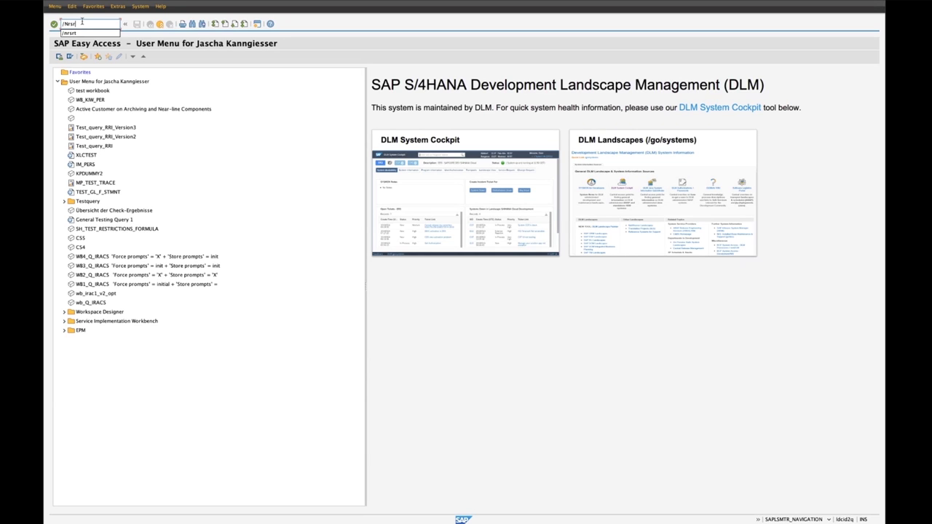
pyautogui.press('Return')
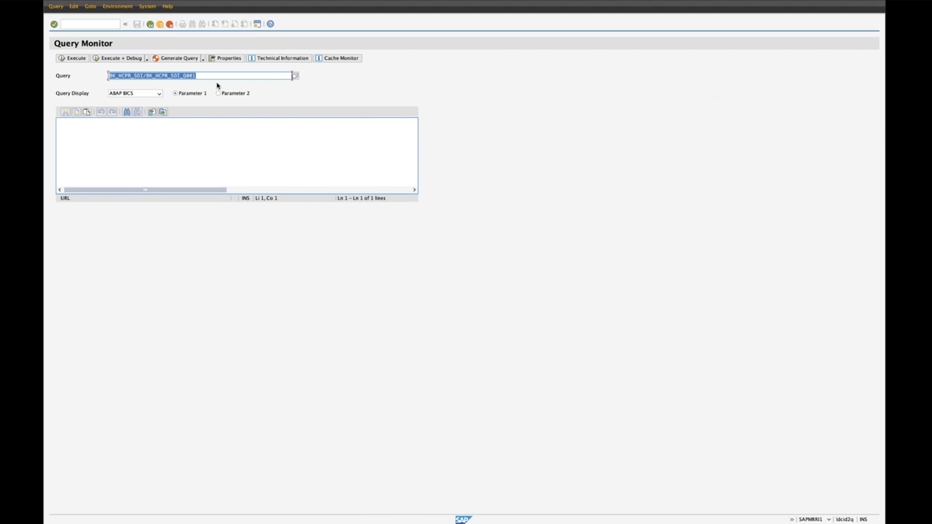
pyautogui.write('BK_HCPR_SOI_Q001')
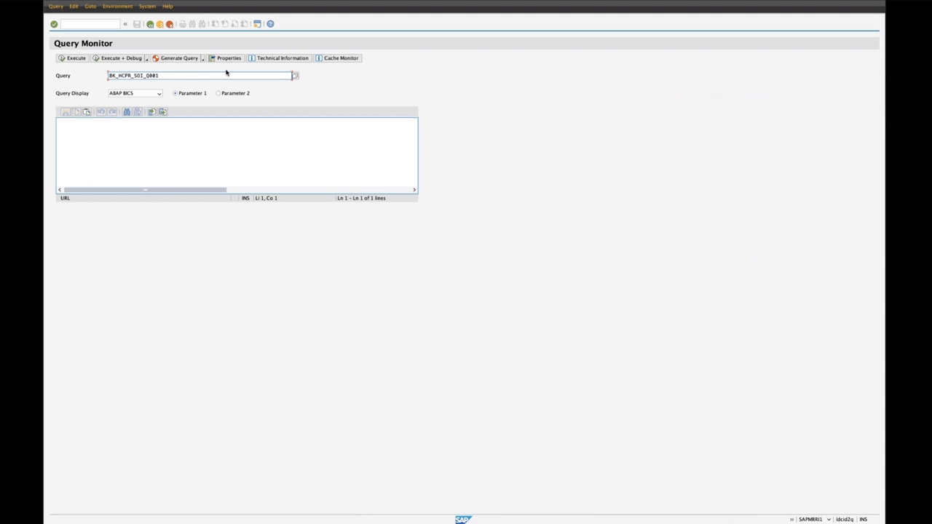
# Tick 'Query is used as InfoProvider' in BK_HCPR_SOI_Q001's Query Properties and confirm.
pyautogui.click(226, 61)
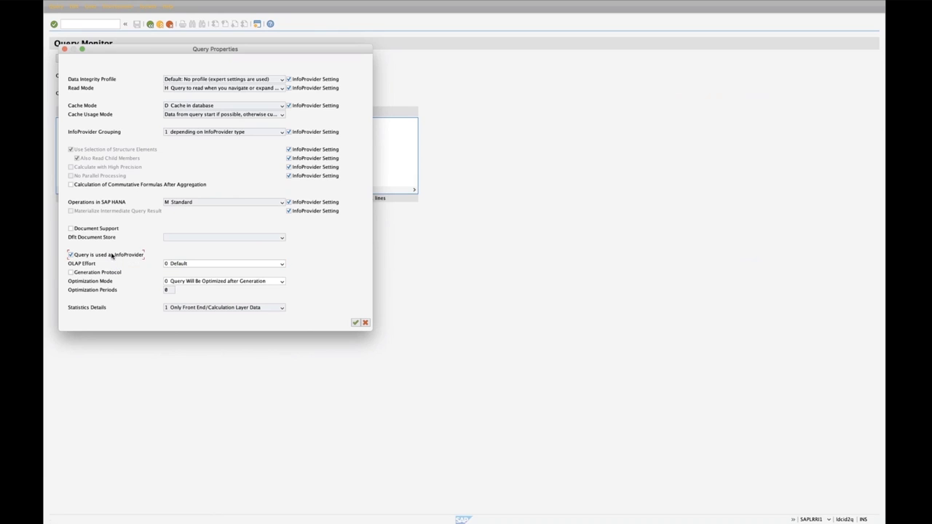
pyautogui.click(113, 255)
pyautogui.click(355, 323)
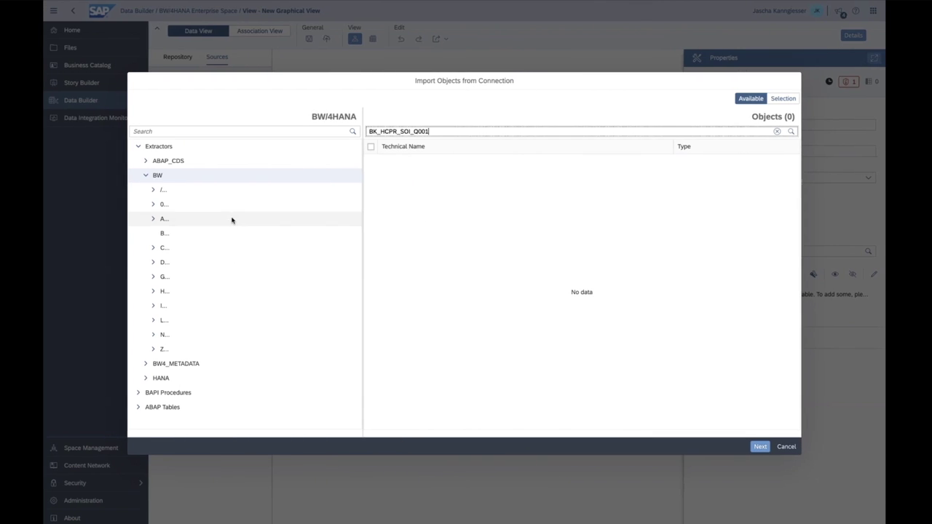
# Find BK_HCPR_SOI_Q001 in the BW/4HANA connection and select it for import.
pyautogui.click(791, 132)
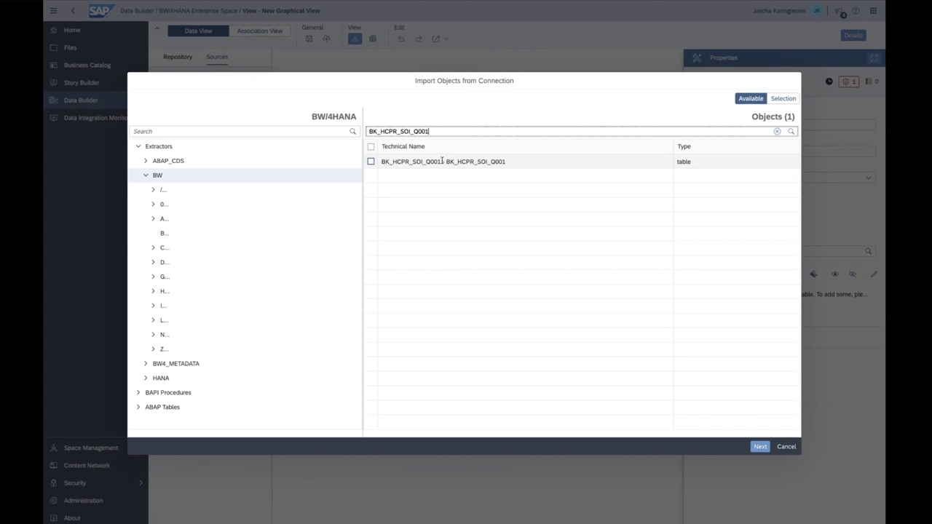
pyautogui.click(371, 162)
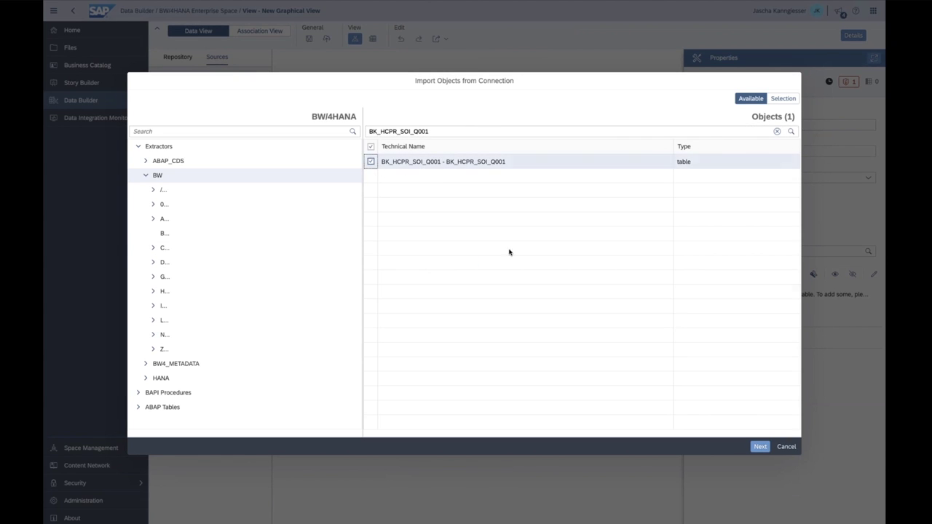
pyautogui.click(759, 452)
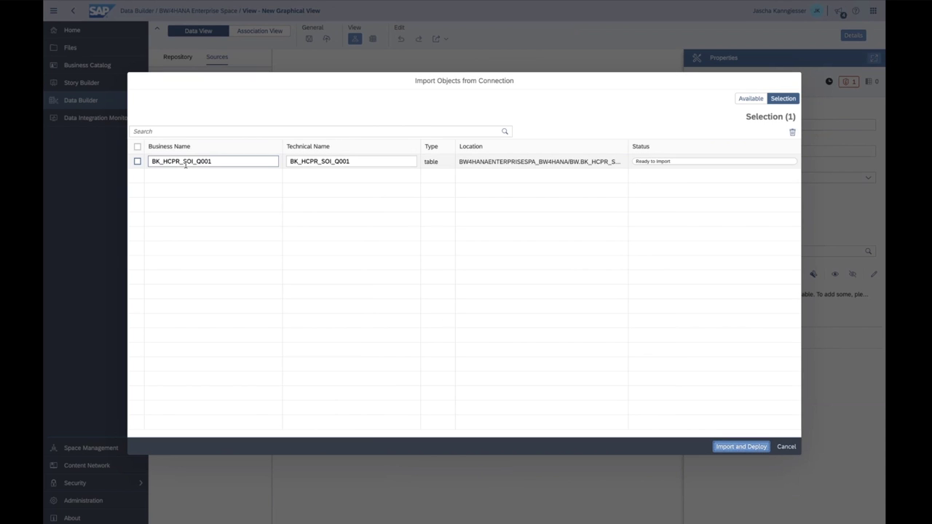
# Rename its business name to 'Query Sales Data', then import and deploy it.
pyautogui.doubleClick(214, 161)
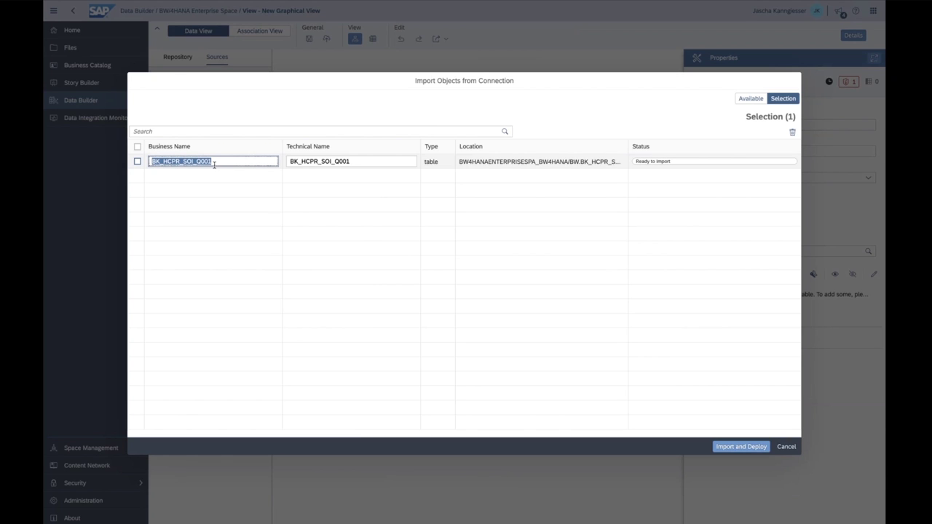
pyautogui.click(214, 161)
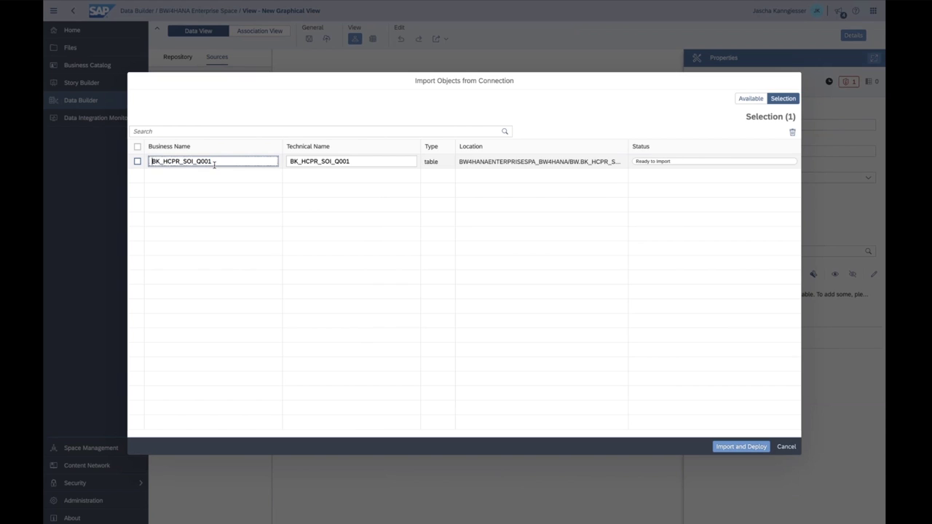
pyautogui.moveTo(214, 162); pyautogui.dragTo(86, 165)
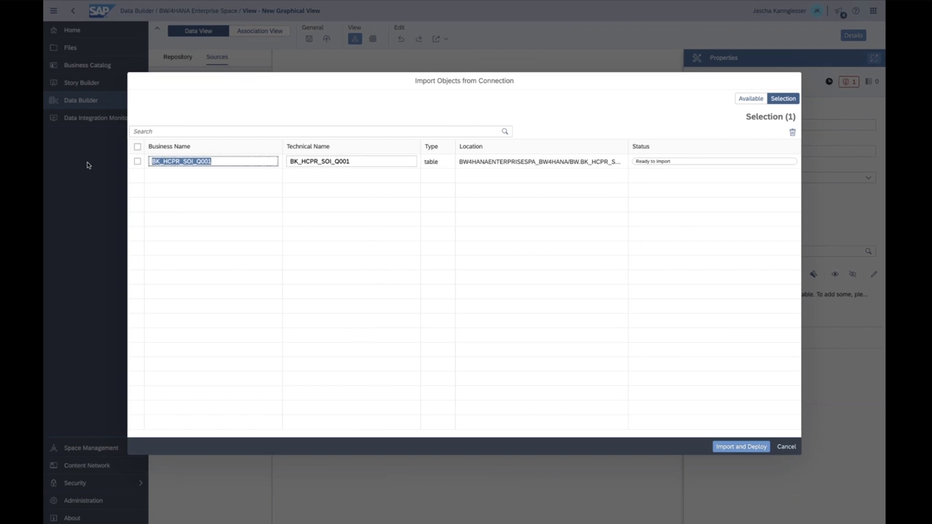
pyautogui.write('Query ')
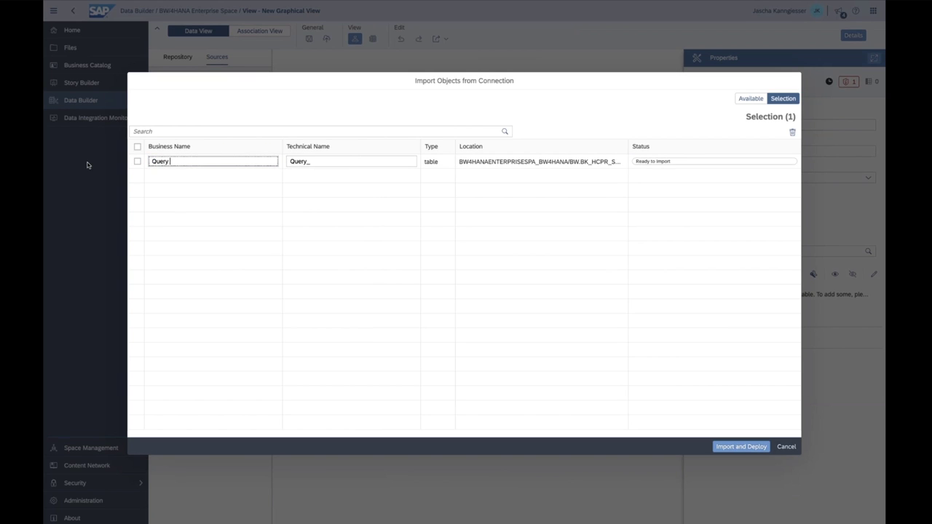
pyautogui.write('Sales Data')
pyautogui.click(757, 447)
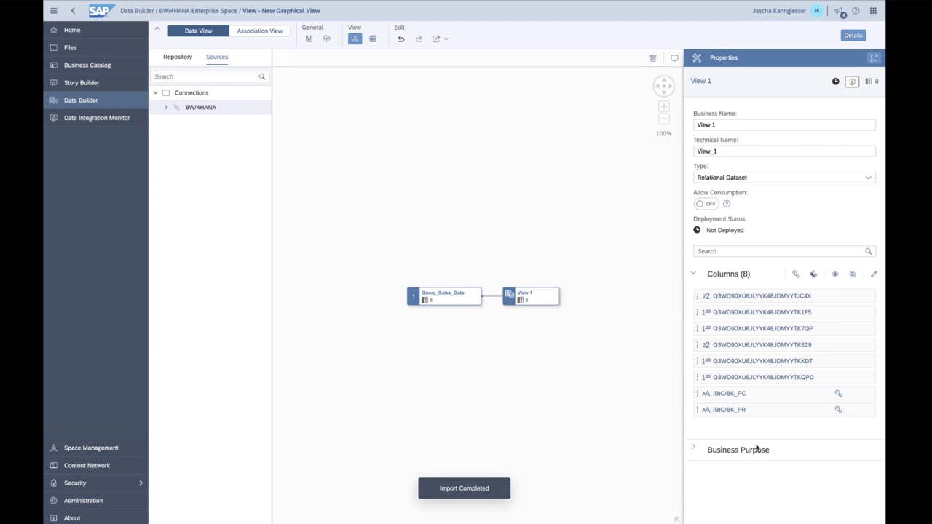
# Preview View 1's data, showing 42 rows of sales figures across 8 columns.
pyautogui.click(546, 302)
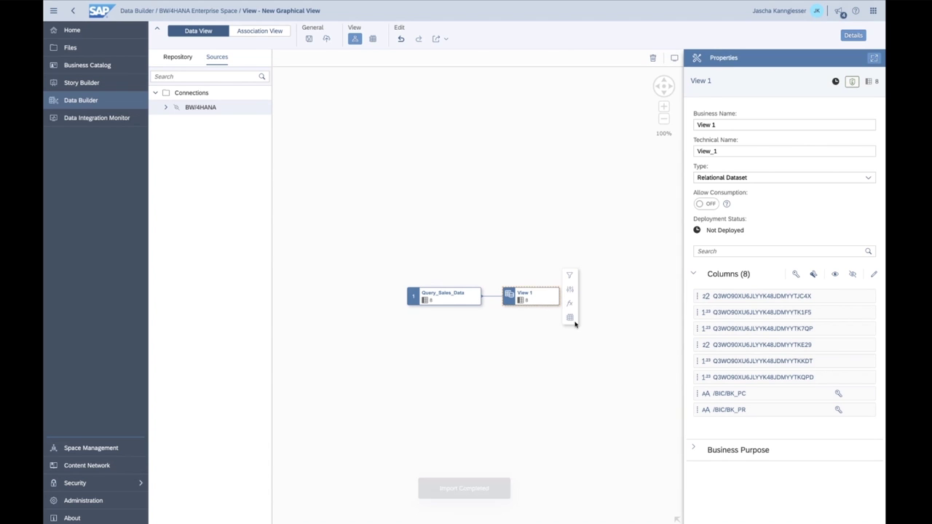
pyautogui.click(570, 318)
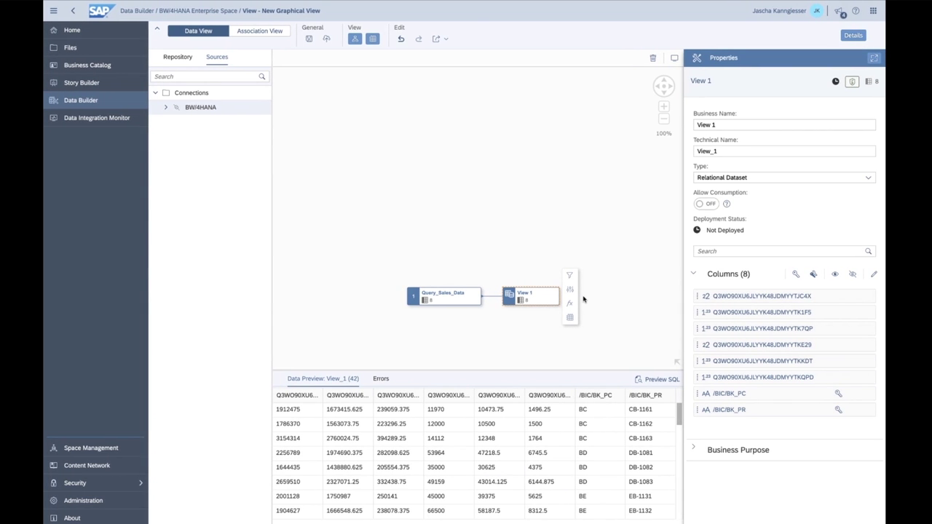
# Set View 1's type to Analytical Dataset and move the TKQPD, TKE29 and TJC4X columns into Measures.
pyautogui.click(751, 183)
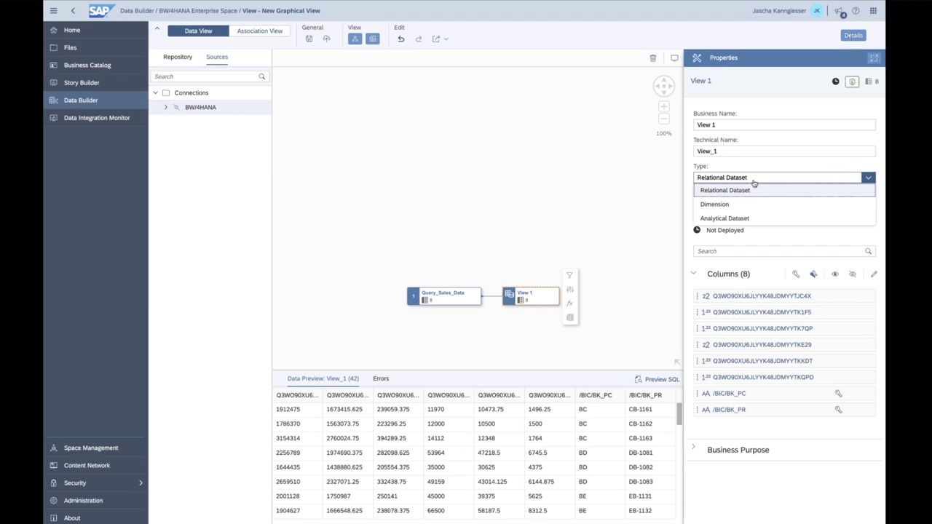
pyautogui.click(748, 220)
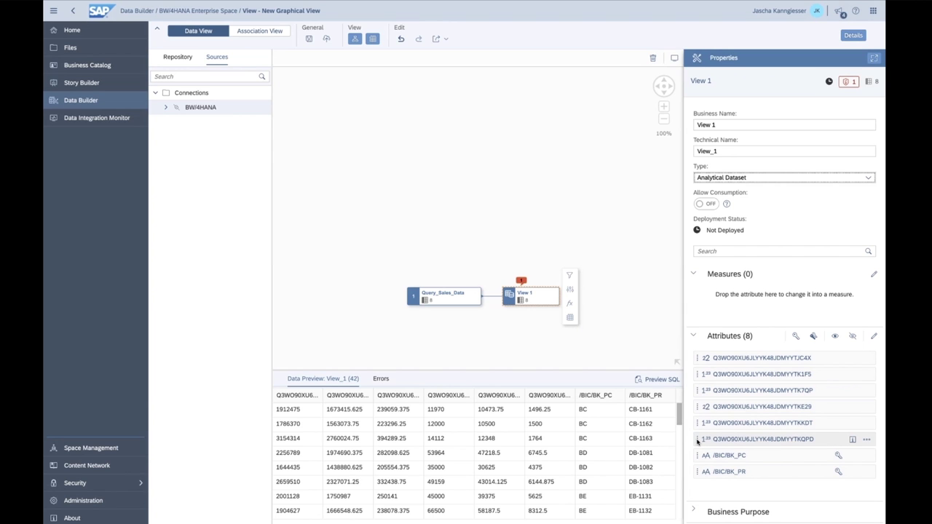
pyautogui.moveTo(697, 440); pyautogui.dragTo(713, 305)
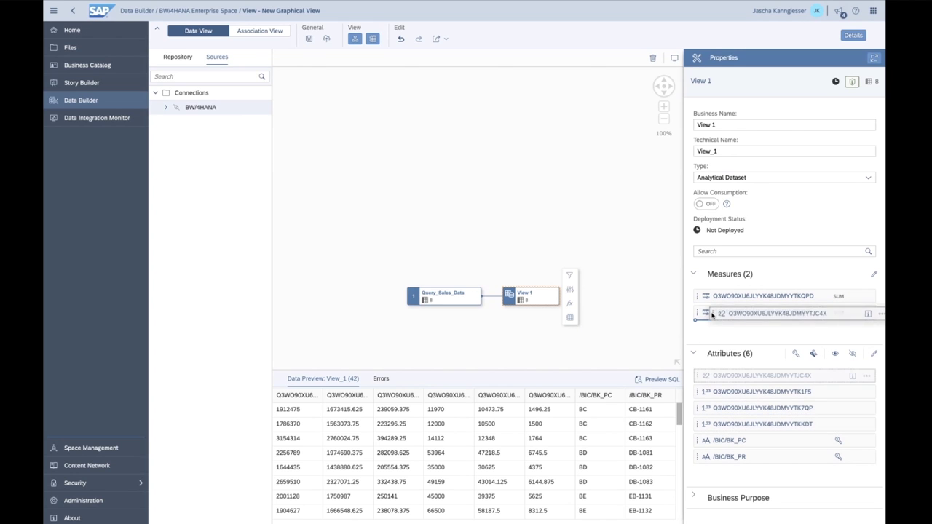
pyautogui.moveTo(712, 319); pyautogui.dragTo(712, 320)
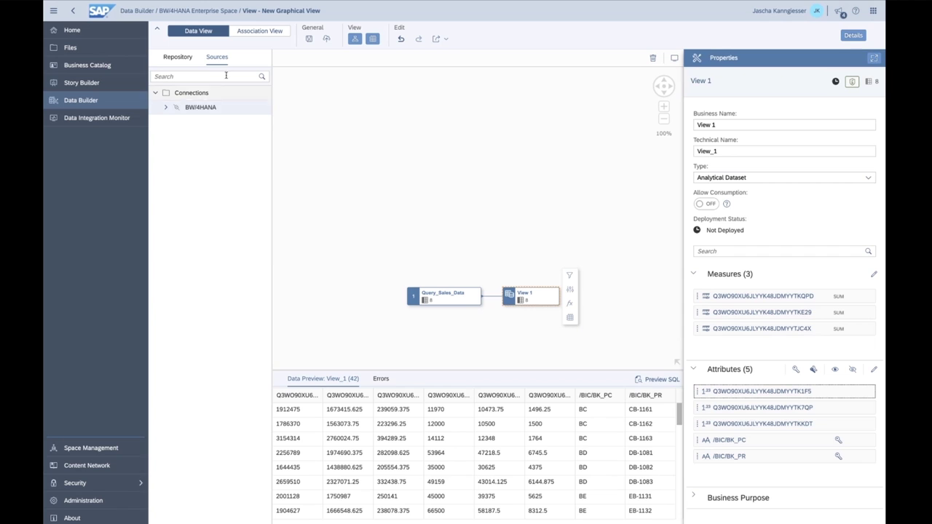
# Associate View 1 with the repository's Product view, joined on /BIC/BK_PC and /BIC/BK_PR.
pyautogui.click(251, 30)
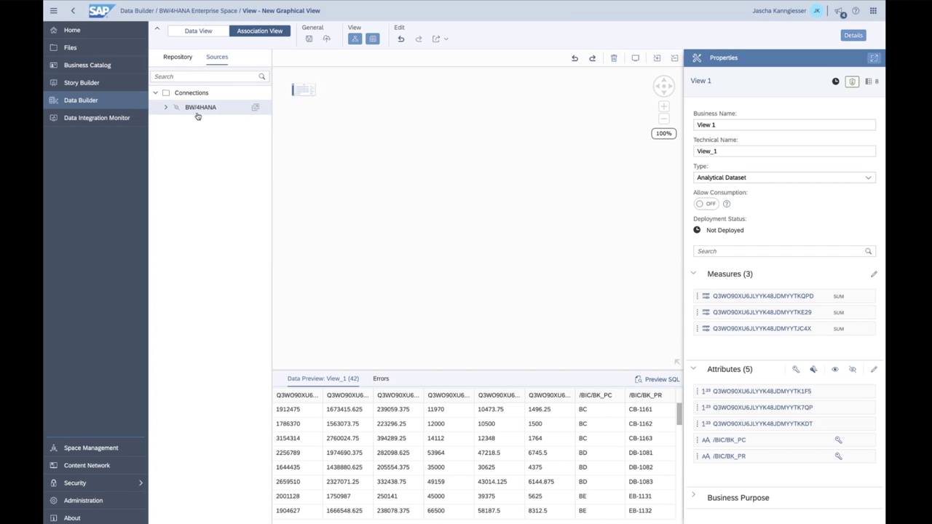
pyautogui.click(176, 57)
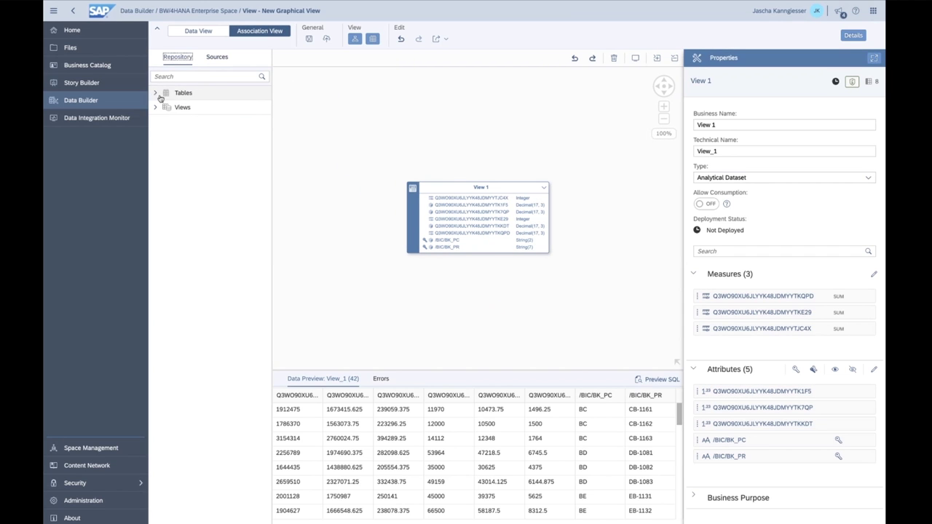
pyautogui.click(179, 107)
pyautogui.click(198, 136)
pyautogui.moveTo(199, 137); pyautogui.dragTo(468, 214)
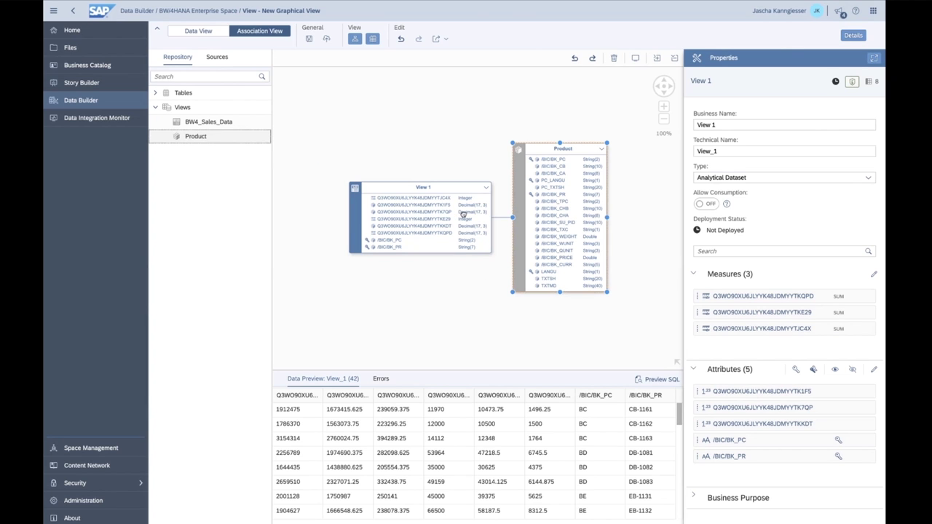
pyautogui.click(497, 220)
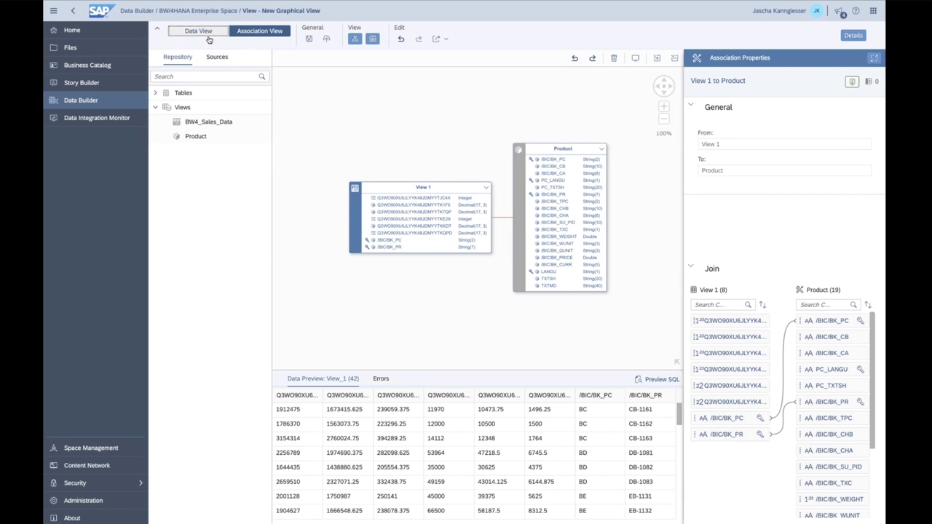
pyautogui.click(198, 30)
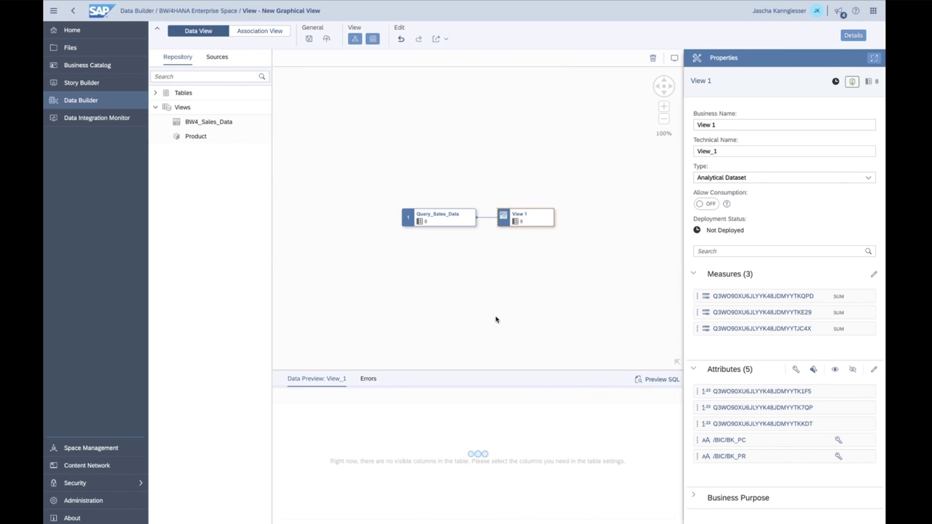